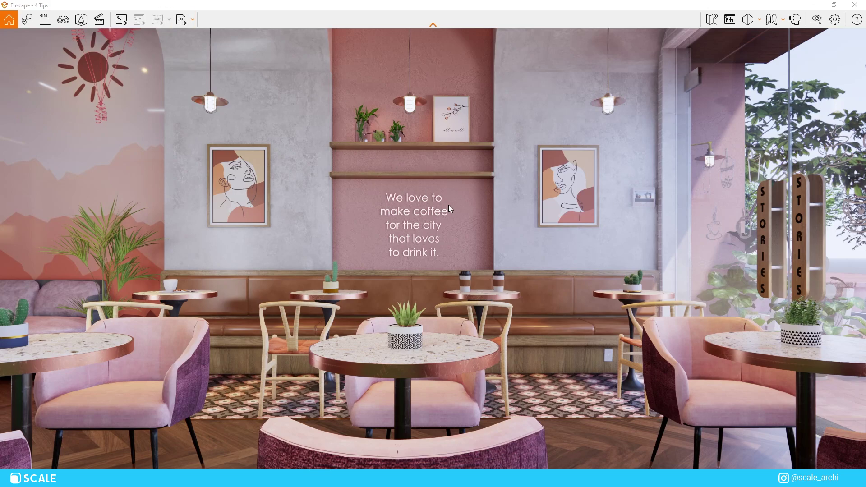
pyautogui.moveTo(449, 204); pyautogui.dragTo(454, 205, button='middle')
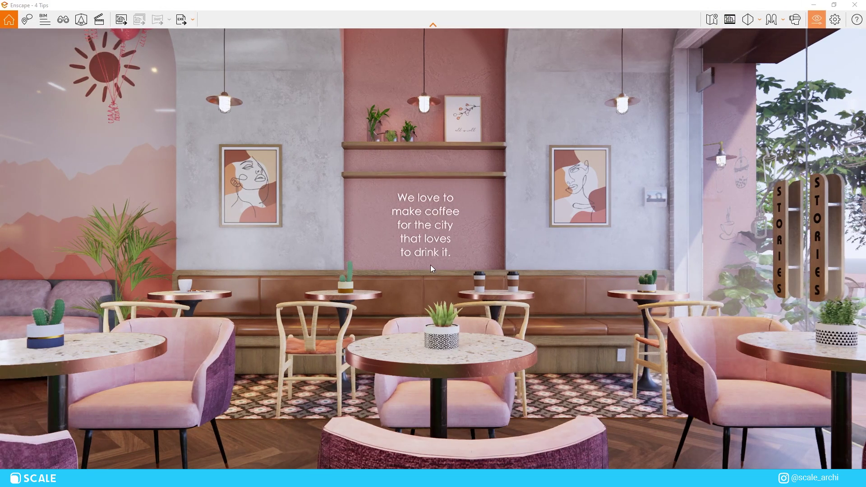
pyautogui.moveTo(444, 261); pyautogui.dragTo(450, 260)
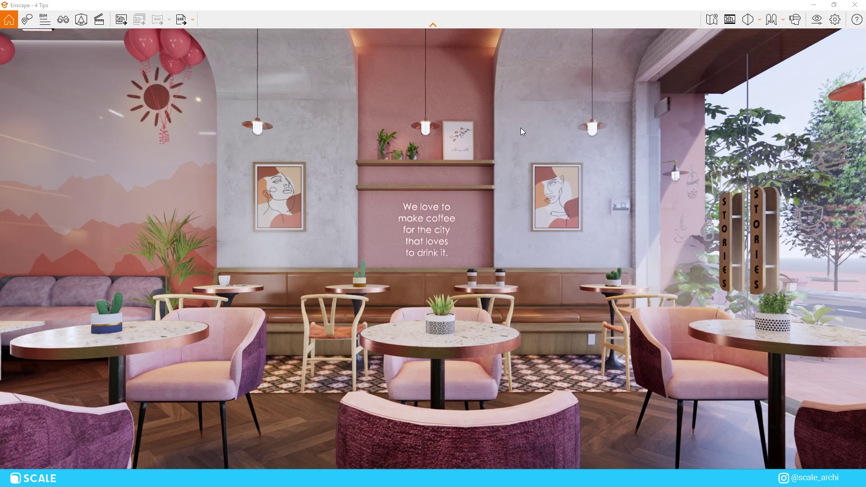
pyautogui.moveTo(521, 128); pyautogui.dragTo(510, 126, button='right')
pyautogui.moveTo(510, 127); pyautogui.dragTo(521, 130, button='middle')
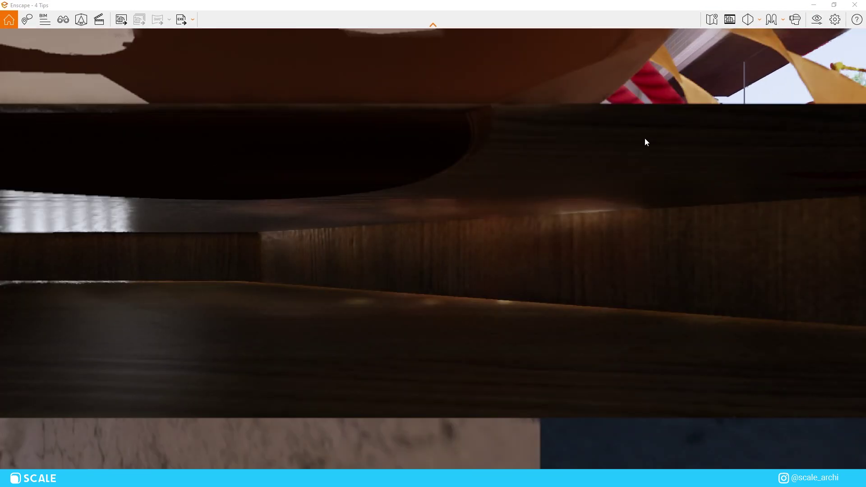
pyautogui.press('Left')
pyautogui.press('Right')
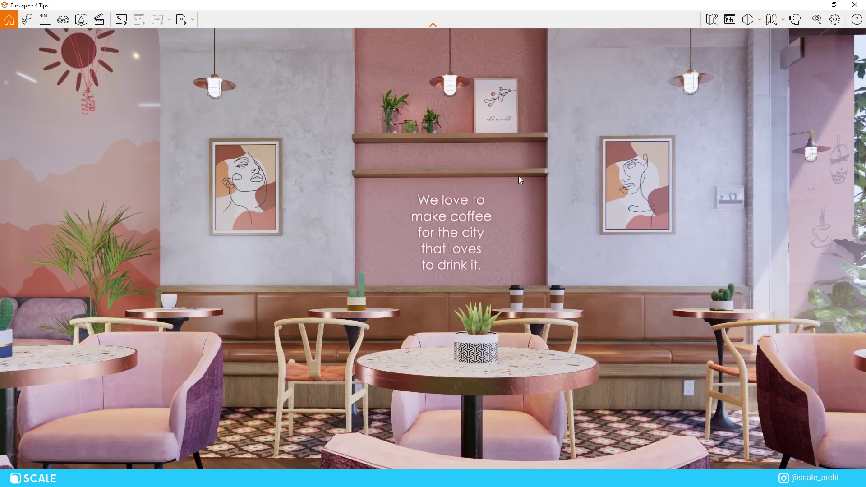
# Save the current front-facing café camera angle as a new view named 1.
pyautogui.click(58, 22)
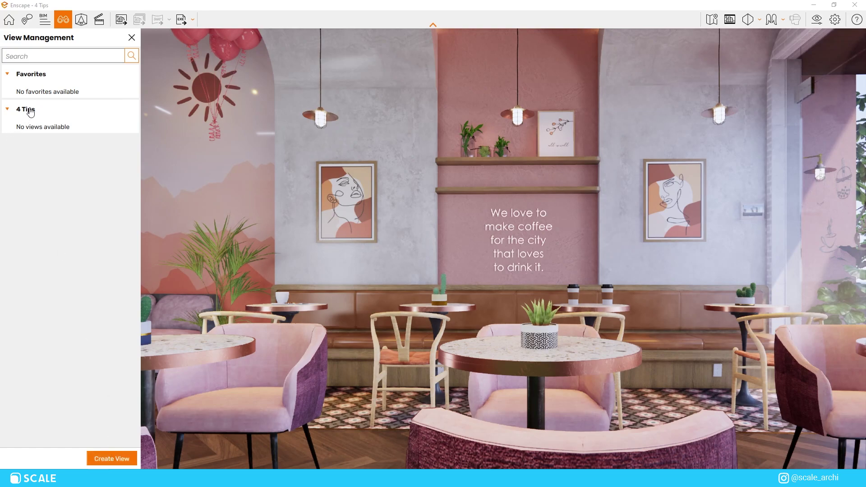
pyautogui.click(29, 109)
pyautogui.click(23, 110)
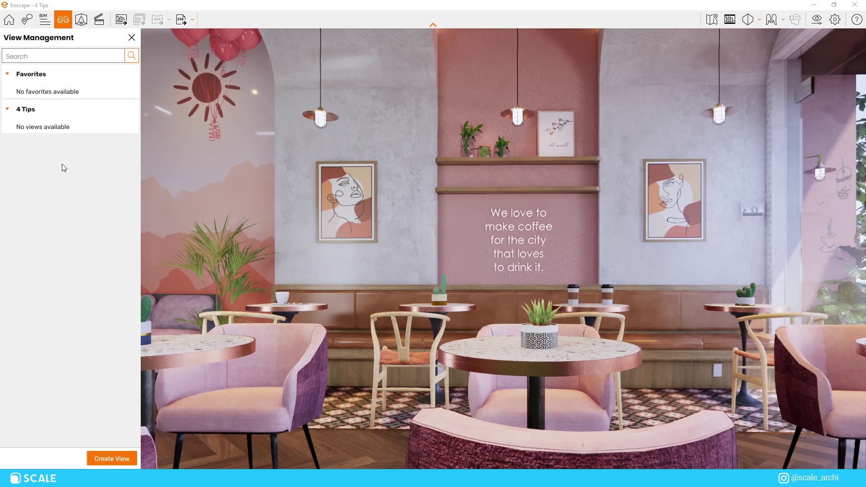
pyautogui.click(127, 453)
pyautogui.click(127, 453)
pyautogui.moveTo(75, 70); pyautogui.dragTo(1, 68)
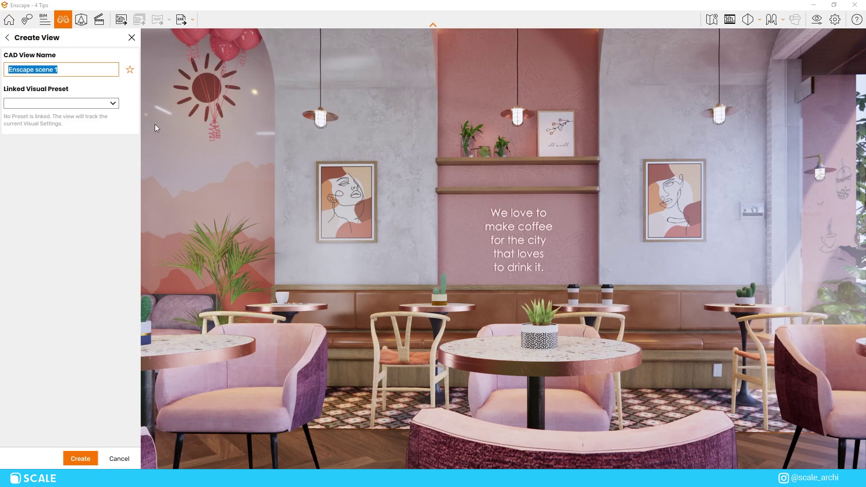
pyautogui.write('1')
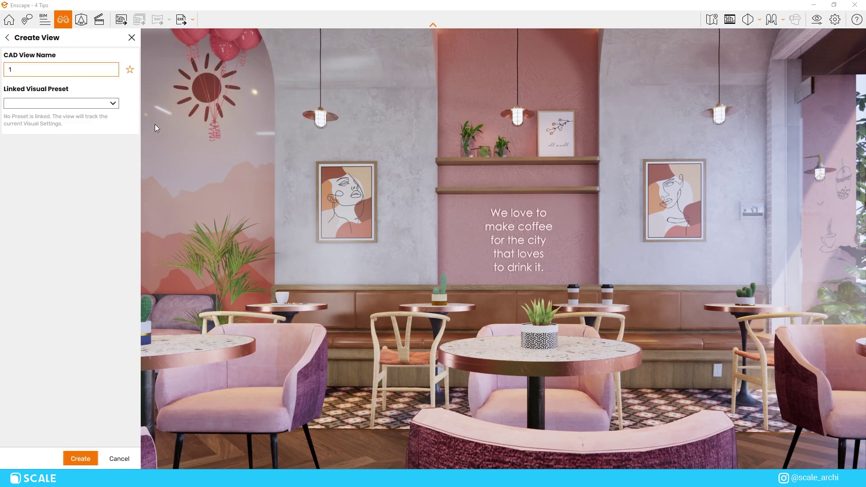
pyautogui.press('Return')
# Save the angled bench seating shot as view 2 and the sofa corner shot as view 3.
pyautogui.moveTo(640, 229); pyautogui.dragTo(553, 228, button='right')
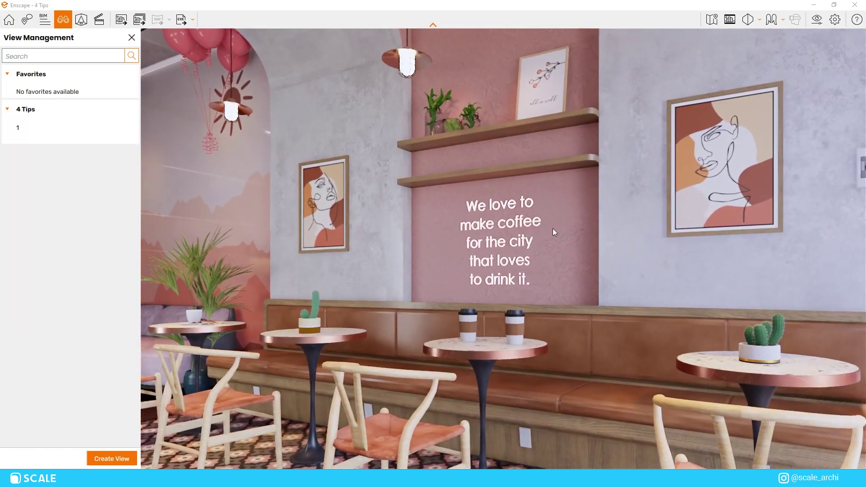
pyautogui.click(120, 458)
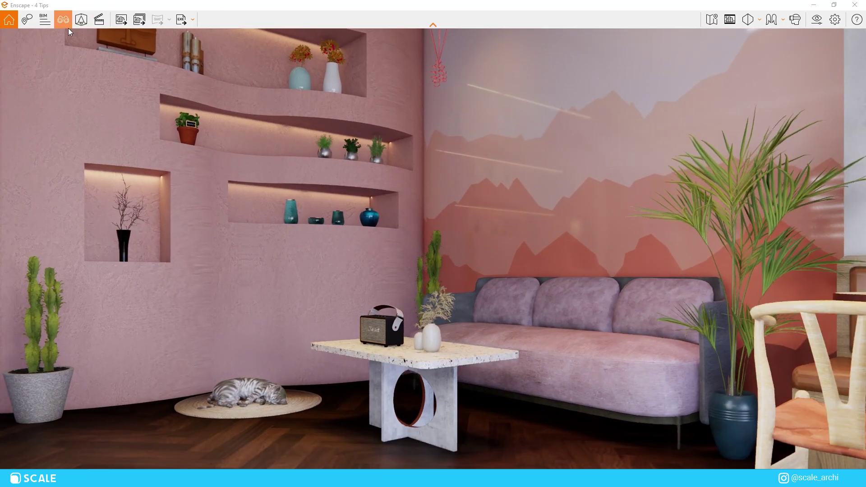
pyautogui.click(68, 26)
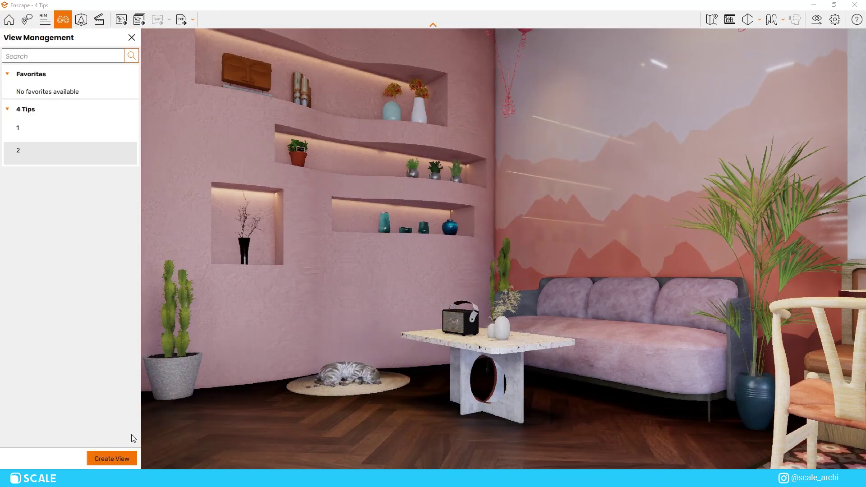
pyautogui.click(113, 458)
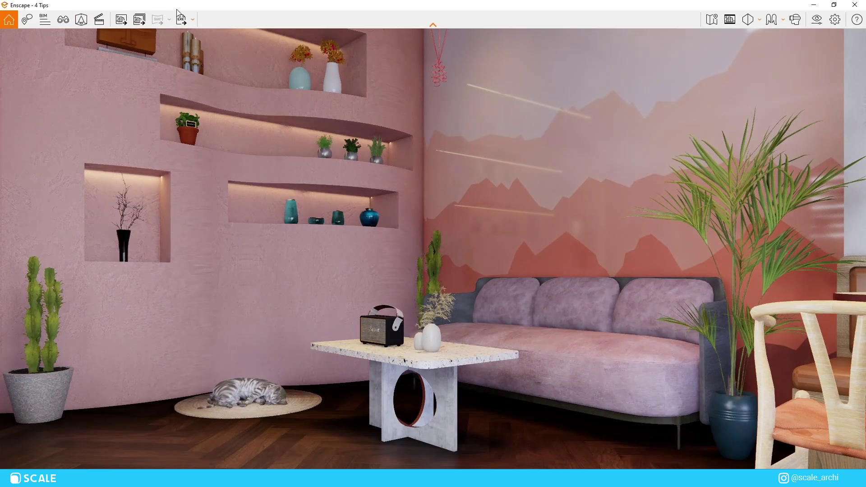
pyautogui.click(63, 20)
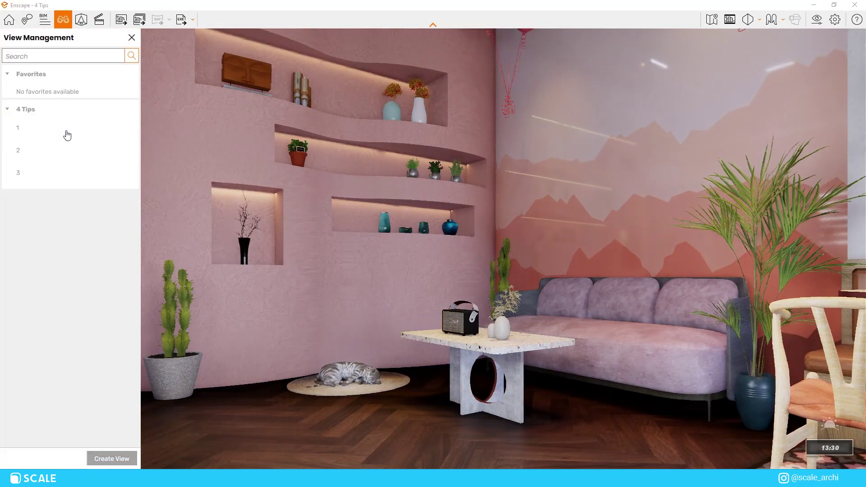
# Recall saved view 2, return to view 1, and close the view management.
pyautogui.click(76, 153)
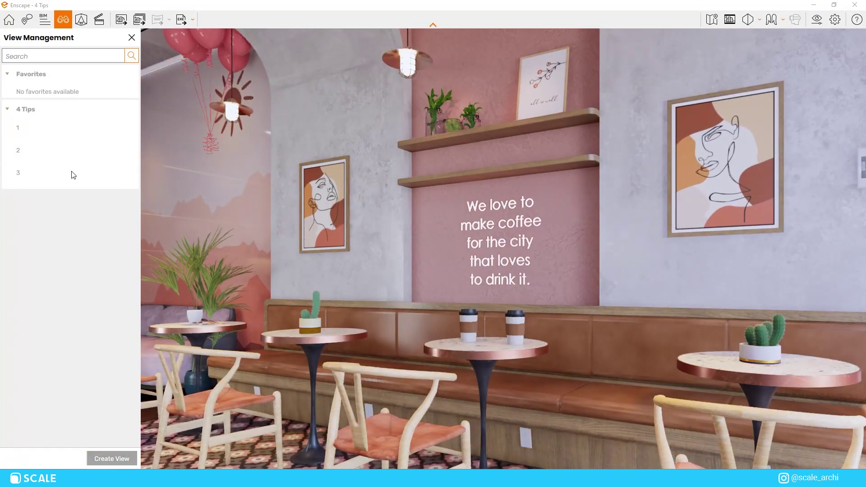
pyautogui.click(65, 133)
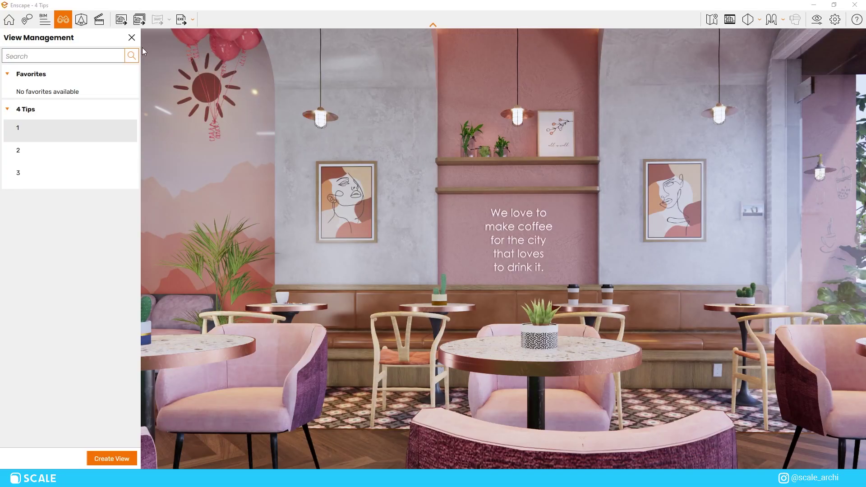
pyautogui.click(132, 38)
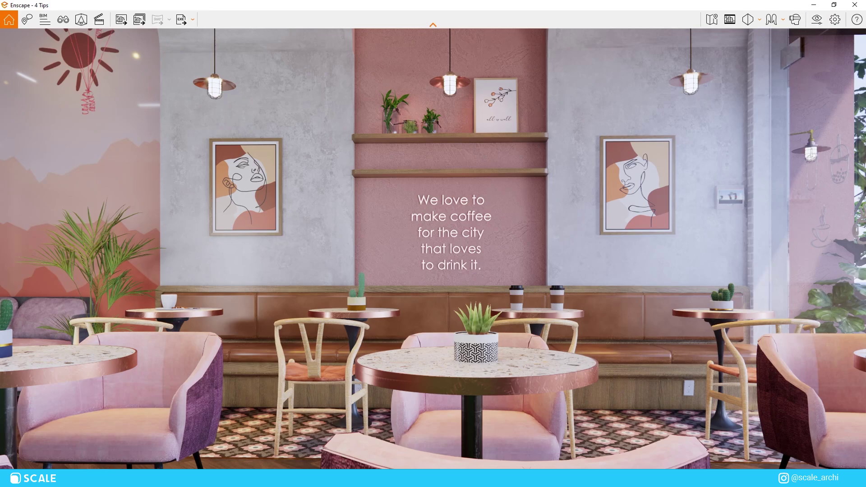
# Show the list of visual presets and rename Custom Preset as Preset 1.
pyautogui.moveTo(97, 478)
pyautogui.click(820, 19)
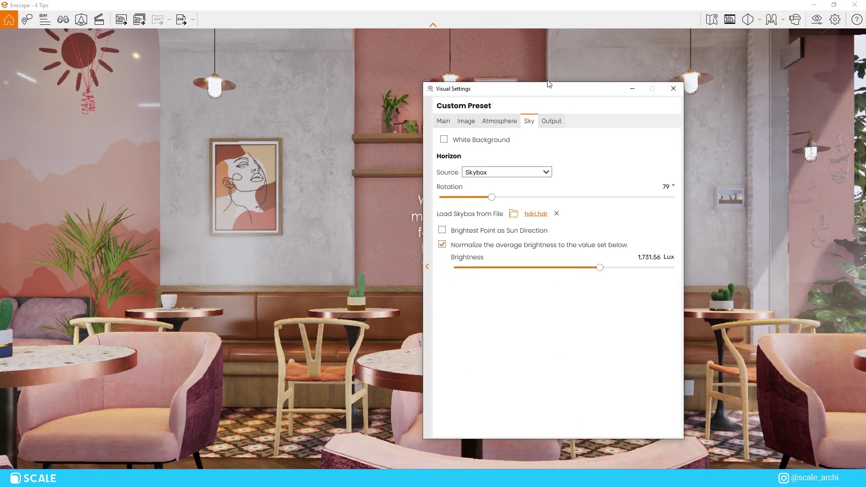
pyautogui.moveTo(548, 83); pyautogui.dragTo(697, 74)
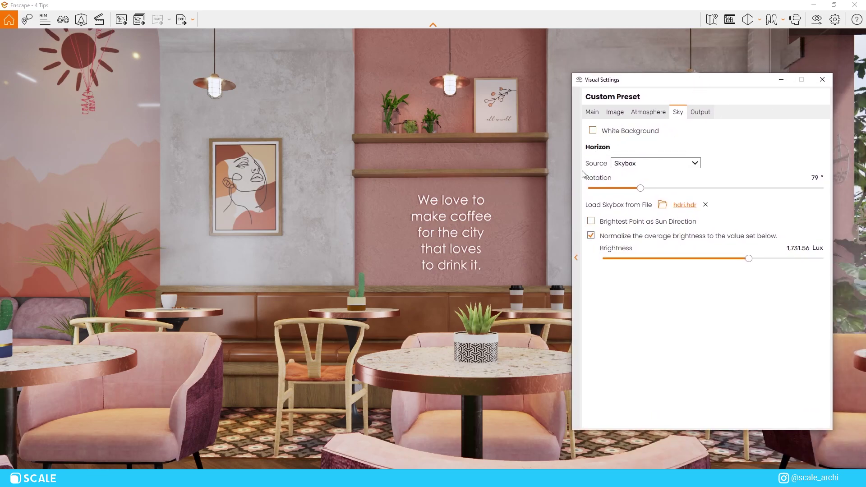
pyautogui.click(576, 258)
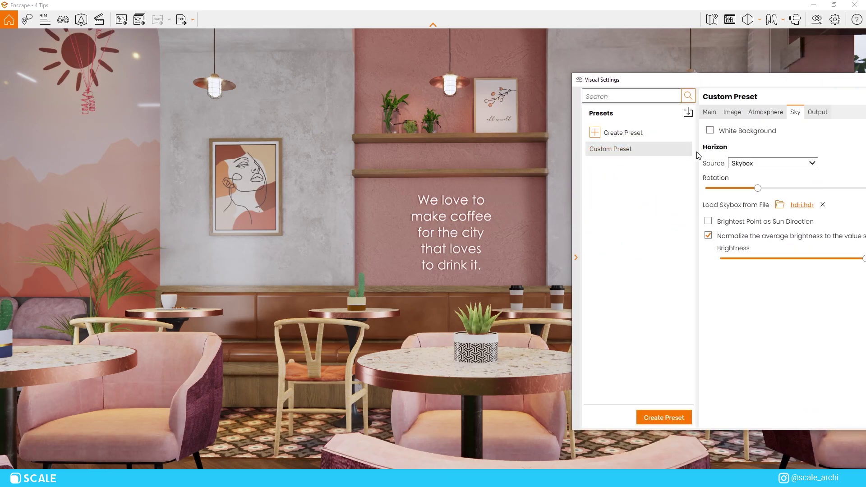
pyautogui.click(682, 149)
pyautogui.click(652, 166)
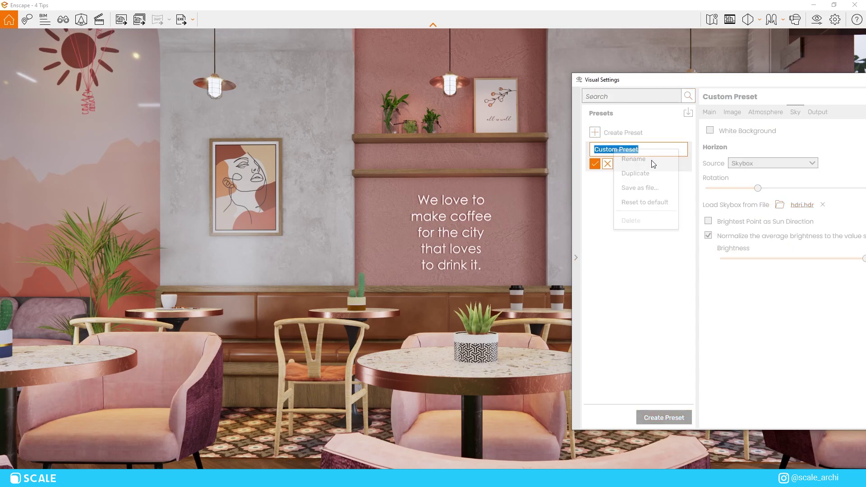
pyautogui.write('Preset 1')
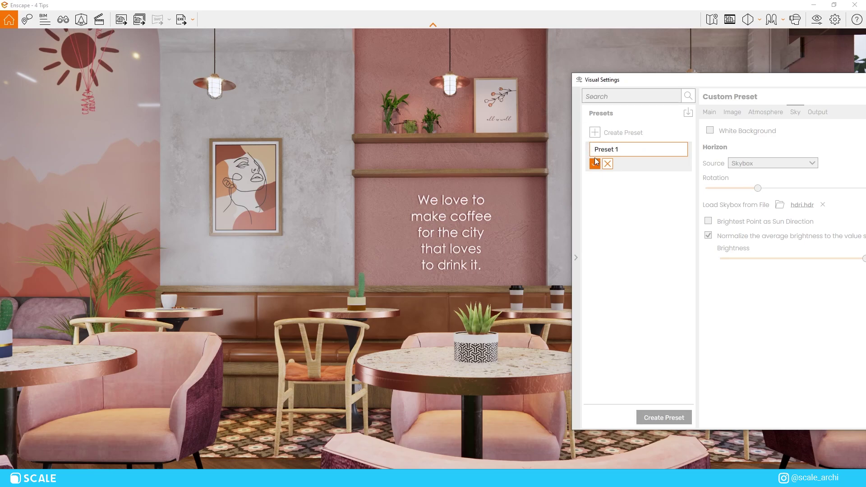
pyautogui.click(595, 163)
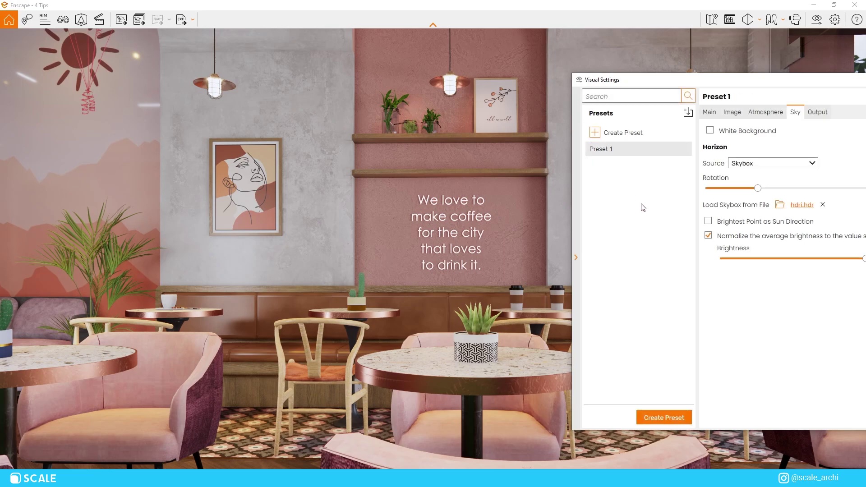
pyautogui.click(595, 133)
pyautogui.write('Preset 2')
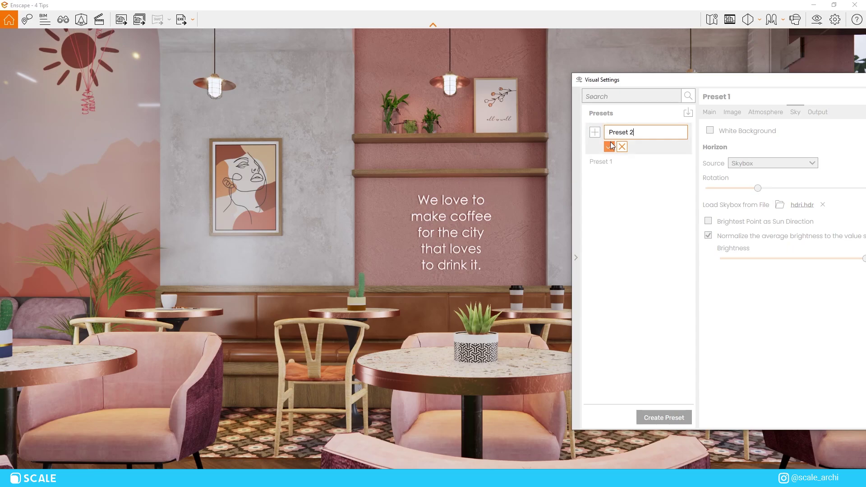
pyautogui.click(622, 147)
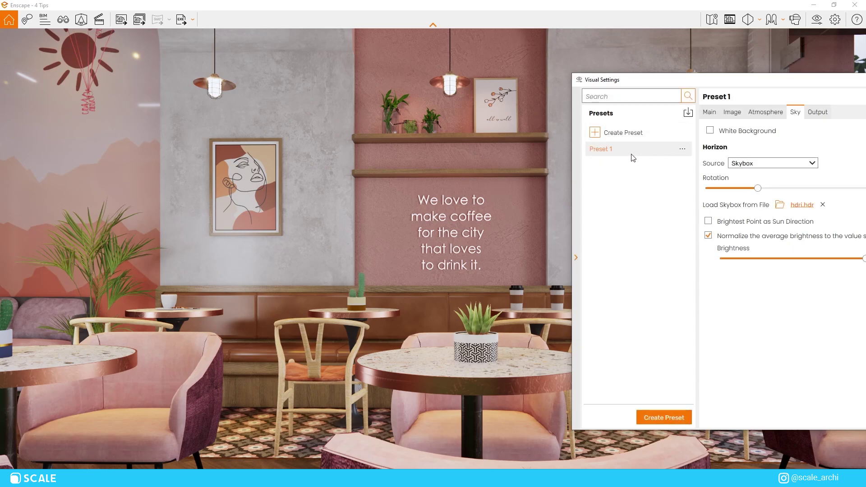
# Duplicate Preset 1 under the name Preset 2 and make the copy the active preset.
pyautogui.rightClick(634, 151)
pyautogui.click(613, 179)
pyautogui.write('Preset 2')
pyautogui.click(595, 181)
pyautogui.click(640, 164)
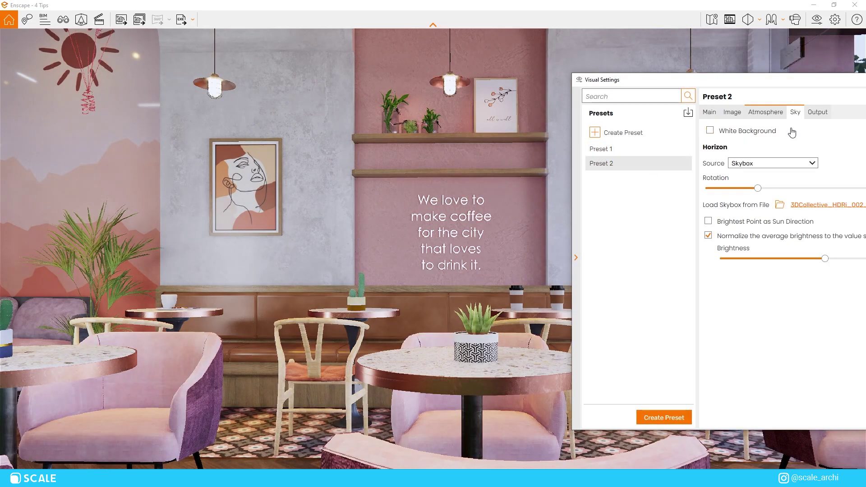
# Load Urban.hdr as Preset 2's skybox and, comparing against Preset 1, set its brightness to 3,272.59 Lux.
pyautogui.click(780, 204)
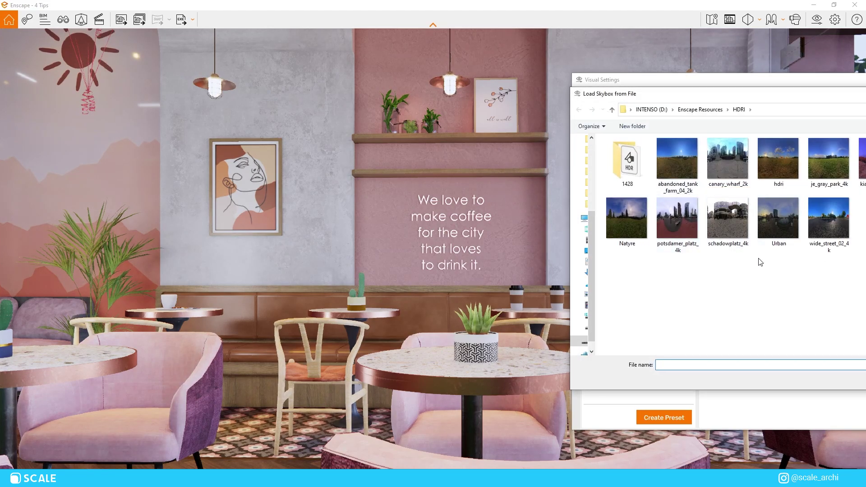
pyautogui.doubleClick(787, 223)
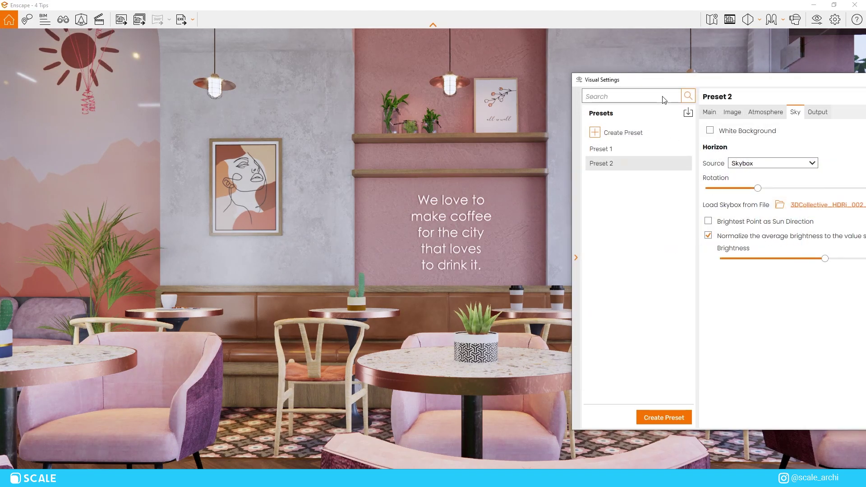
pyautogui.moveTo(726, 89); pyautogui.dragTo(142, 81)
pyautogui.moveTo(242, 252); pyautogui.dragTo(300, 251)
pyautogui.click(79, 143)
pyautogui.click(69, 156)
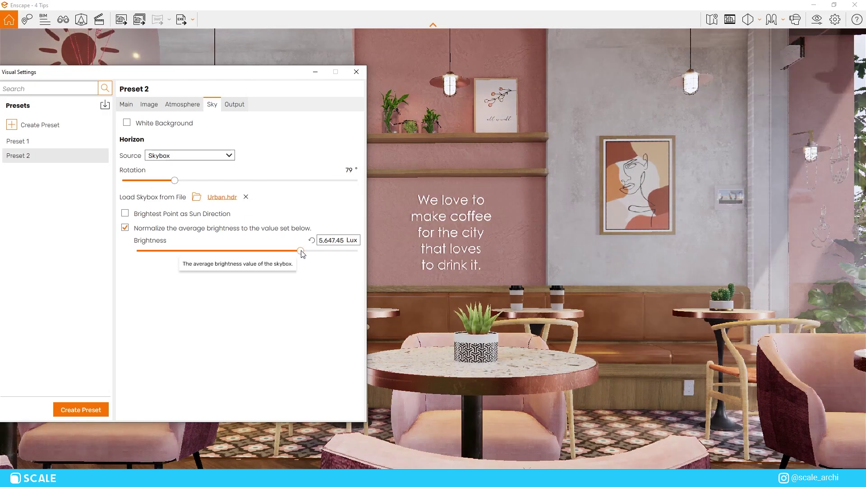
pyautogui.moveTo(300, 251)
pyautogui.mouseDown()
pyautogui.moveTo(309, 251)
pyautogui.moveTo(294, 255)
pyautogui.mouseUp()
pyautogui.moveTo(237, 75); pyautogui.dragTo(215, 383)
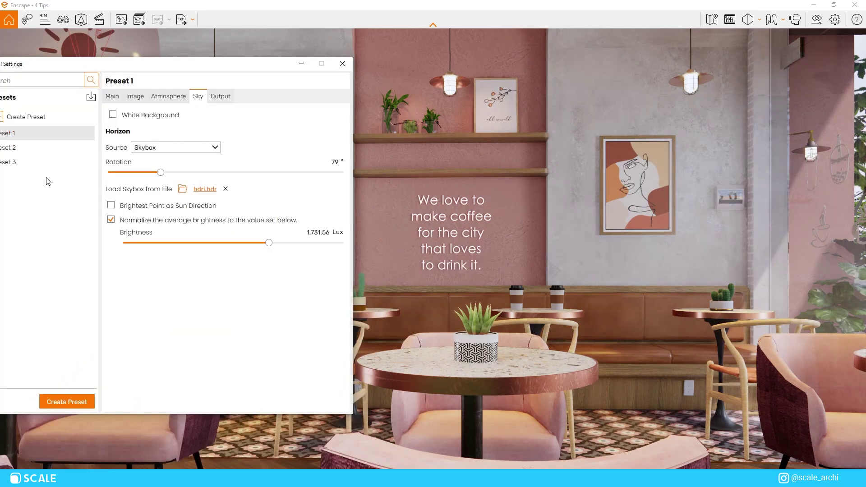
# Preview Preset 2 and Preset 3, and rename Preset 1 as View 1.
pyautogui.click(47, 146)
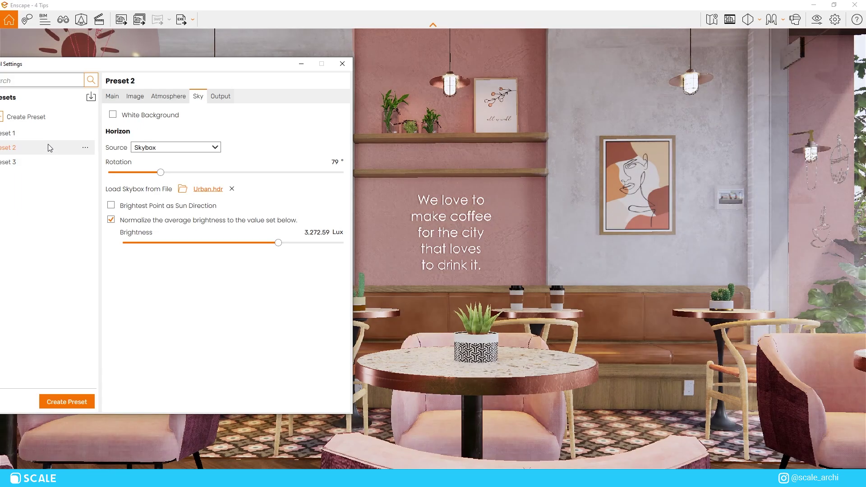
pyautogui.click(41, 163)
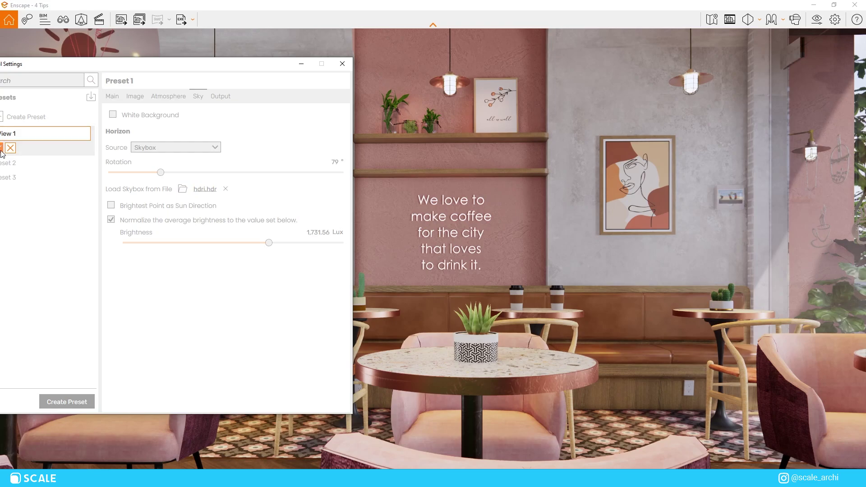
pyautogui.click(1, 149)
pyautogui.moveTo(65, 67); pyautogui.dragTo(107, 57)
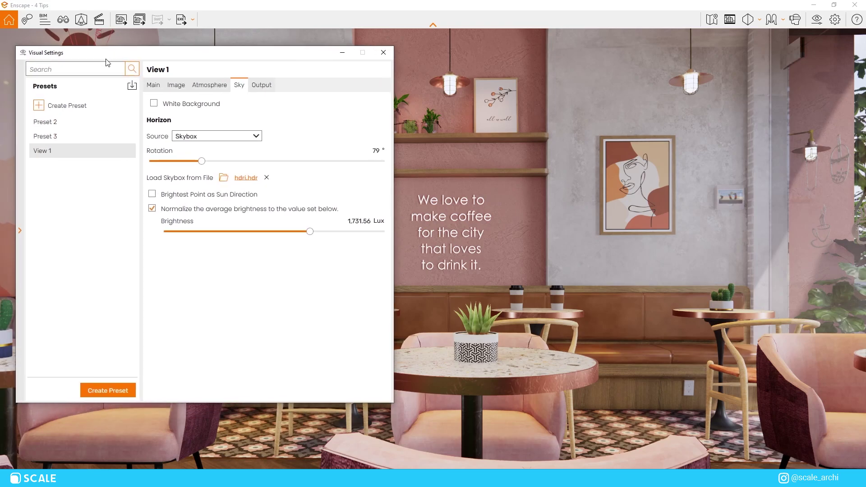
# Rename Preset 2 as View 2.
pyautogui.rightClick(50, 128)
pyautogui.click(66, 134)
pyautogui.write('View 2')
pyautogui.click(39, 136)
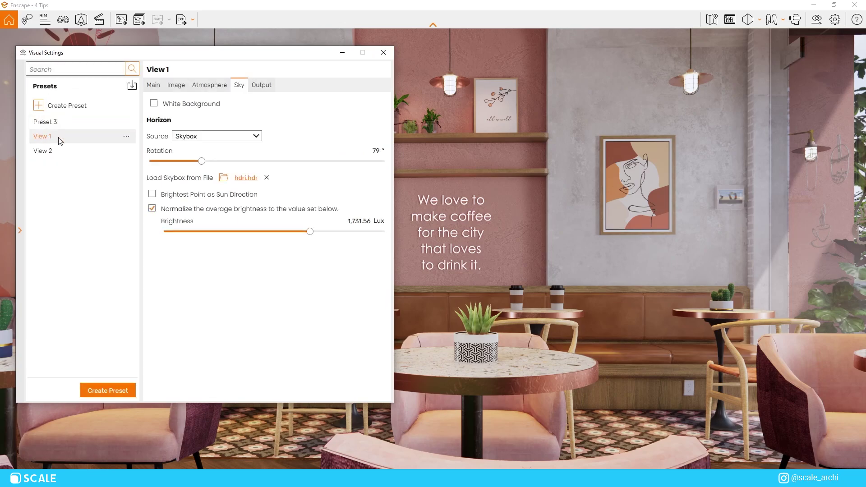
# Rename Preset 3 as View 3 and close the visual settings.
pyautogui.rightClick(57, 126)
pyautogui.click(75, 136)
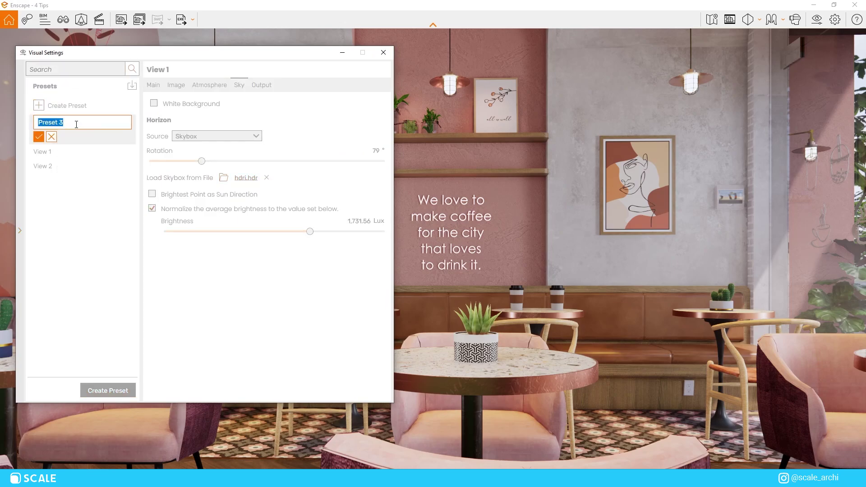
pyautogui.write('View 3')
pyautogui.click(39, 136)
pyautogui.click(383, 53)
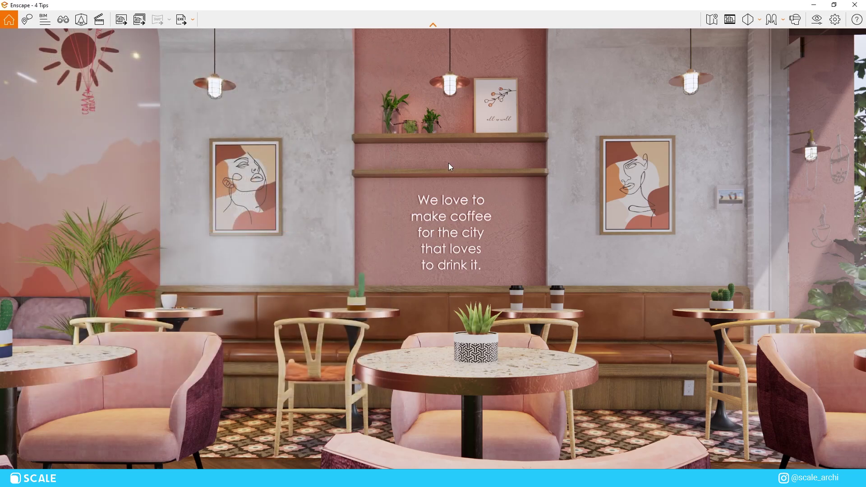
# Turn on the safe frame for the front-facing café render.
pyautogui.click(772, 18)
pyautogui.click(74, 137)
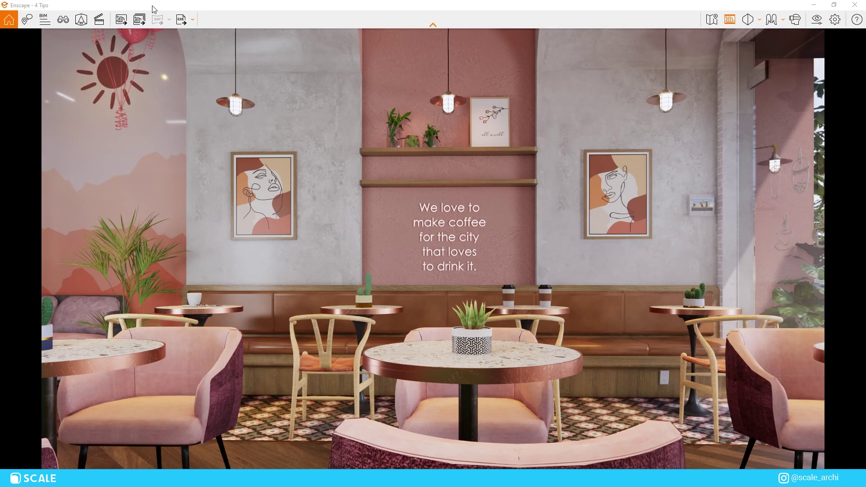
# Link camera view 1 to the View 1 visual preset and save the change.
pyautogui.click(63, 20)
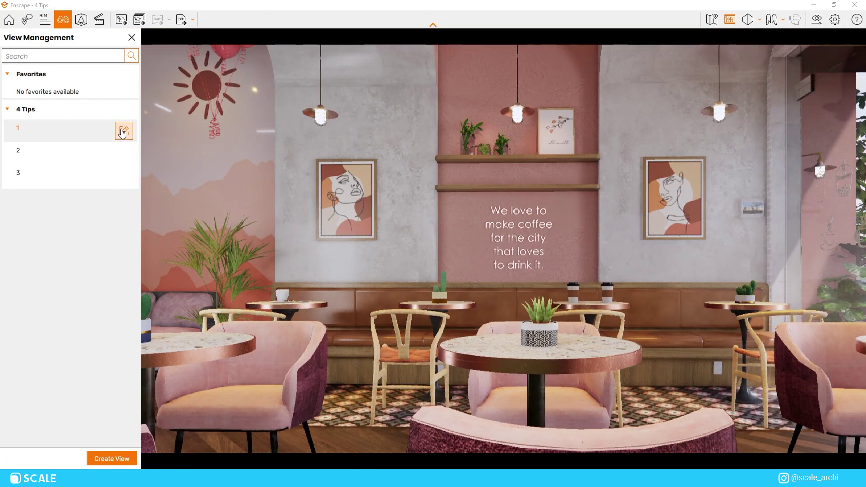
pyautogui.click(122, 132)
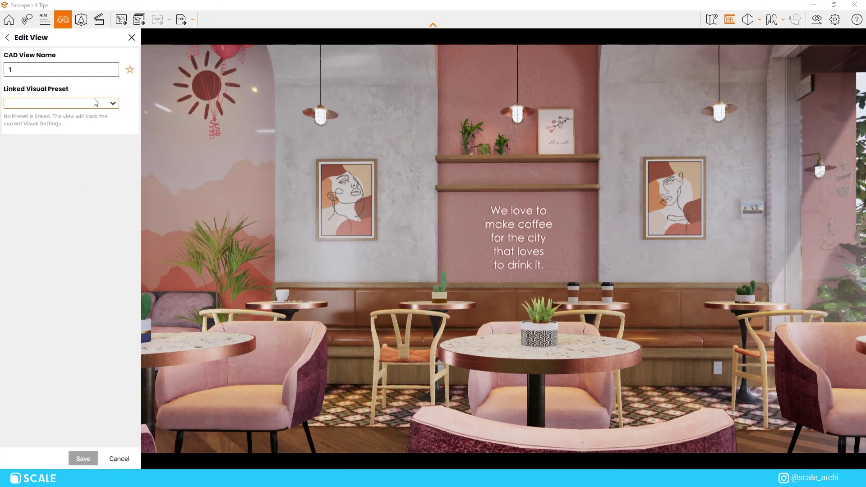
pyautogui.click(95, 102)
pyautogui.click(94, 111)
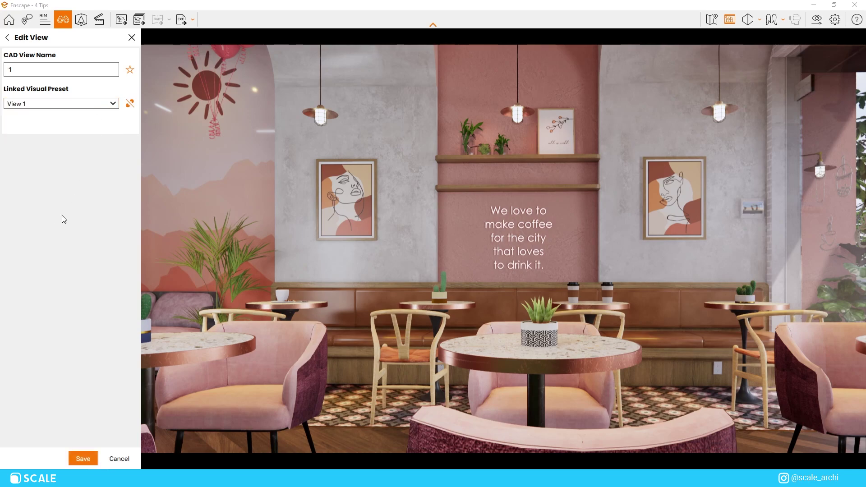
pyautogui.click(84, 459)
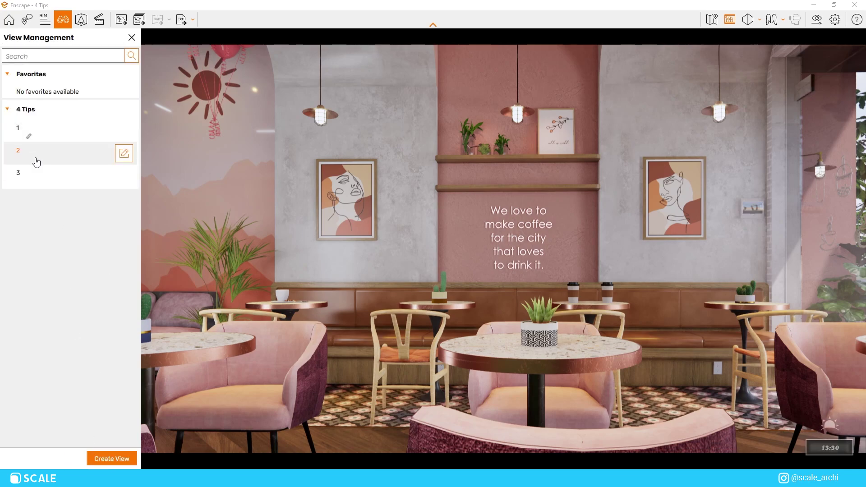
# Load camera view 2, link it to the View 2 visual preset, and save the change.
pyautogui.click(83, 150)
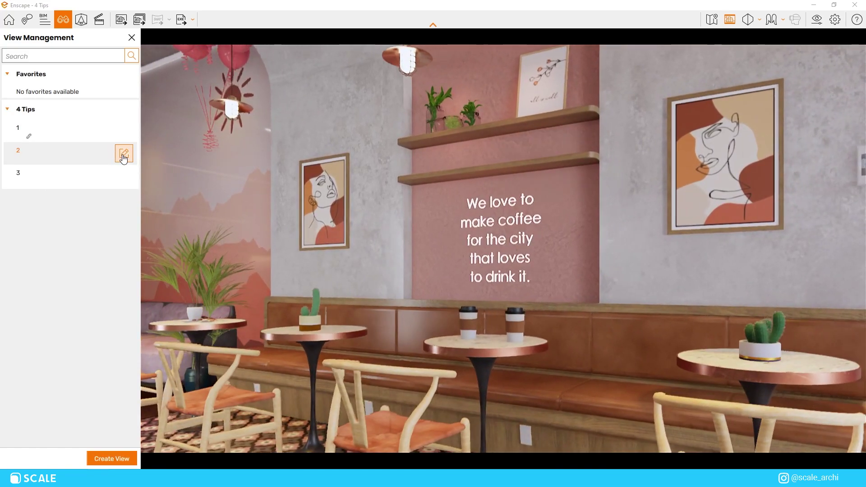
pyautogui.click(124, 154)
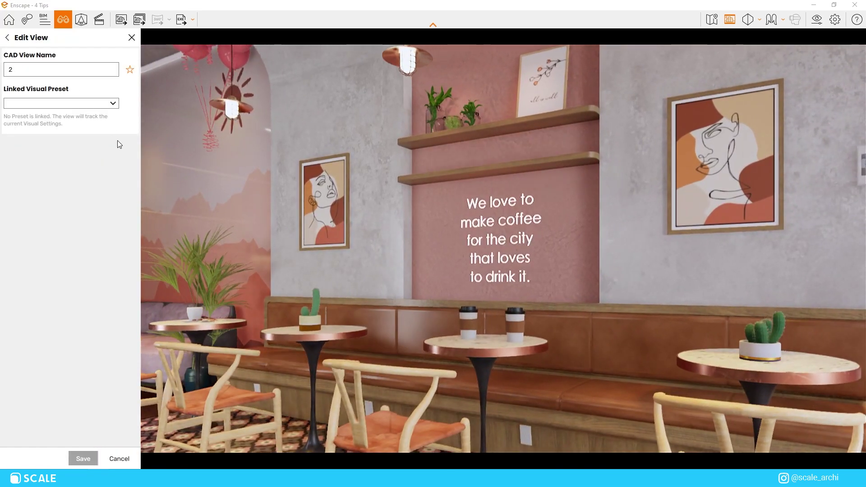
pyautogui.click(105, 103)
pyautogui.click(88, 123)
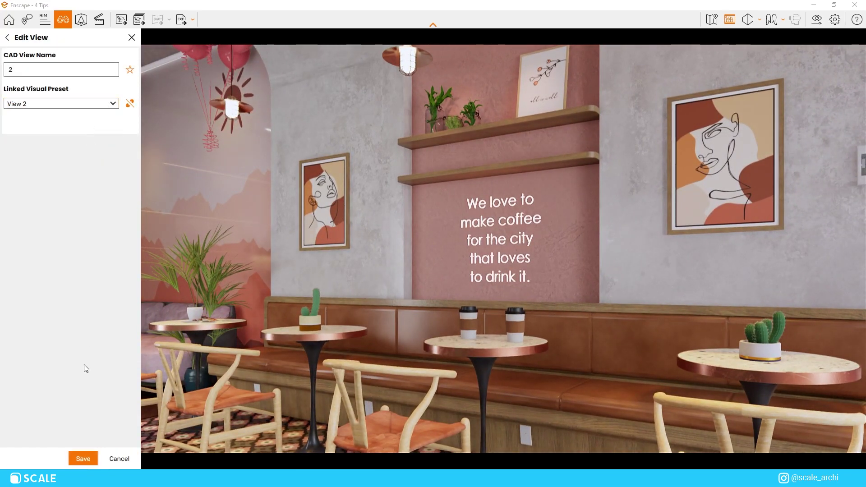
pyautogui.click(84, 460)
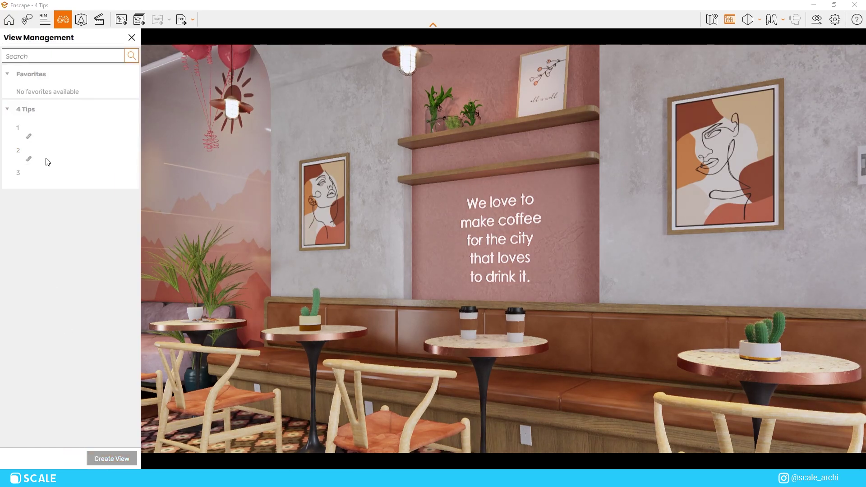
# Reframe the View 2 preset in portrait format with a 70° horizontal field of view and close the visual settings.
pyautogui.click(817, 20)
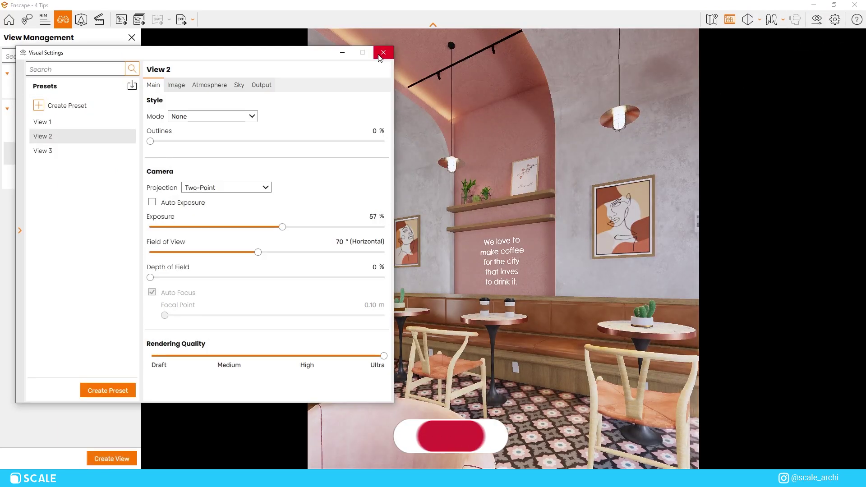
pyautogui.click(383, 53)
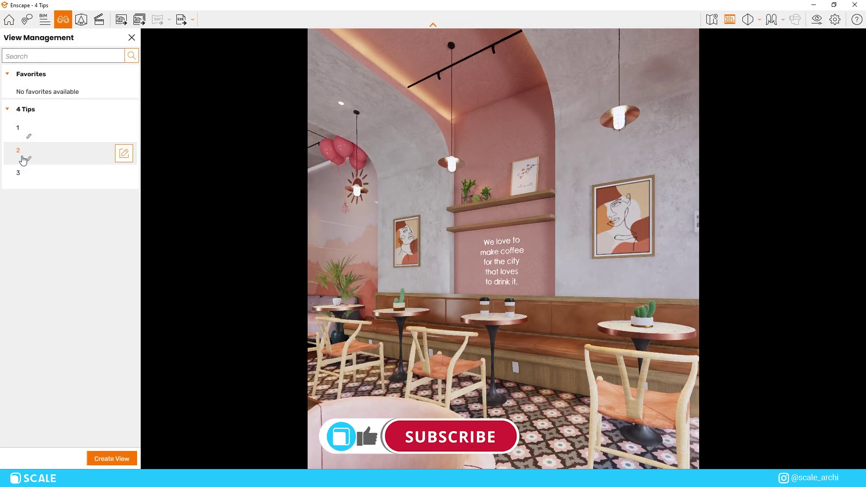
# Load camera view 3, set the View 3 preset's horizontal field of view to 53°, and close the visual settings.
pyautogui.click(19, 170)
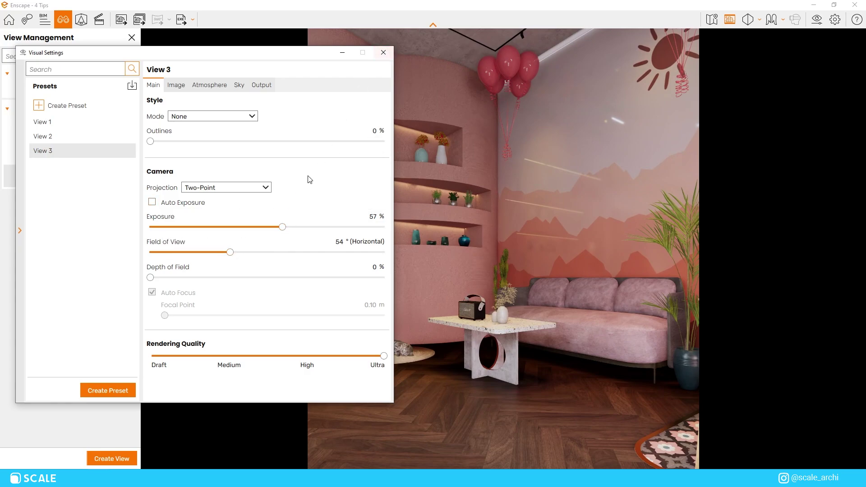
pyautogui.moveTo(231, 256); pyautogui.dragTo(230, 252)
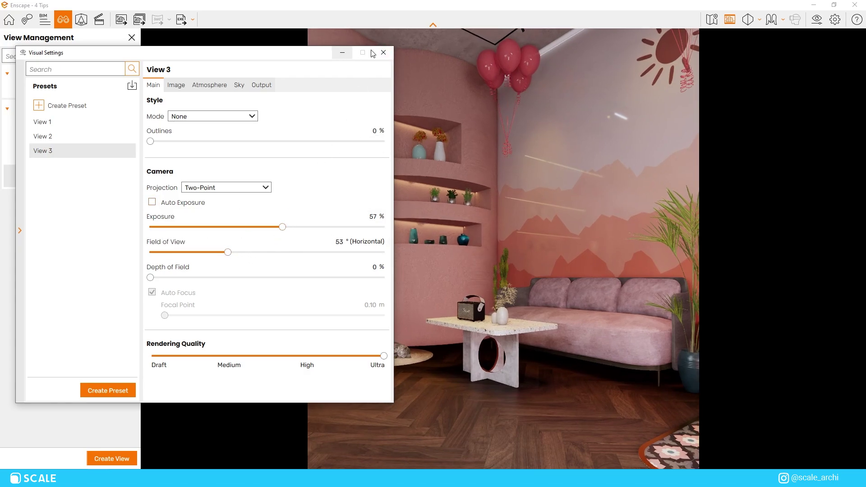
pyautogui.click(383, 52)
# Preview the saved camera views 1, 2 and 3 in turn with their linked presets, and close view management.
pyautogui.click(68, 132)
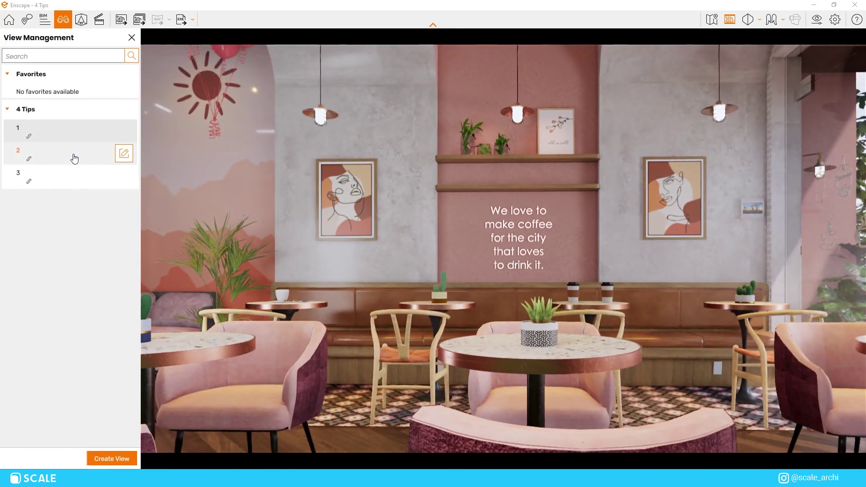
pyautogui.click(74, 157)
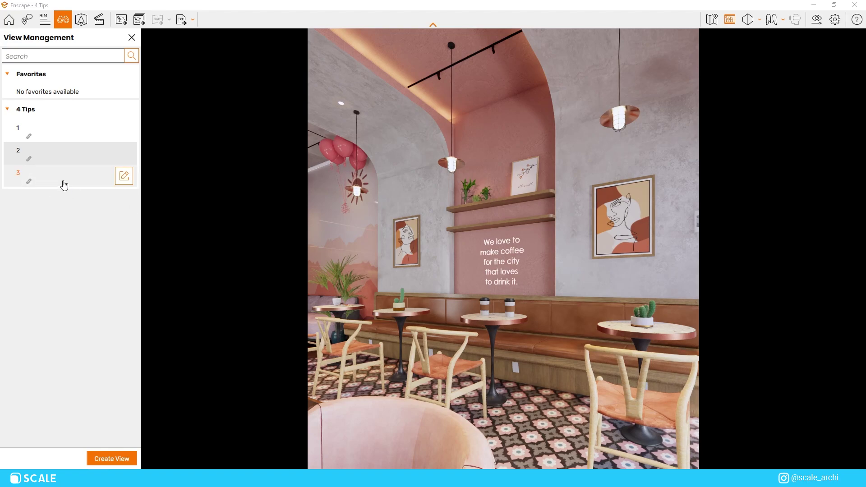
pyautogui.click(64, 184)
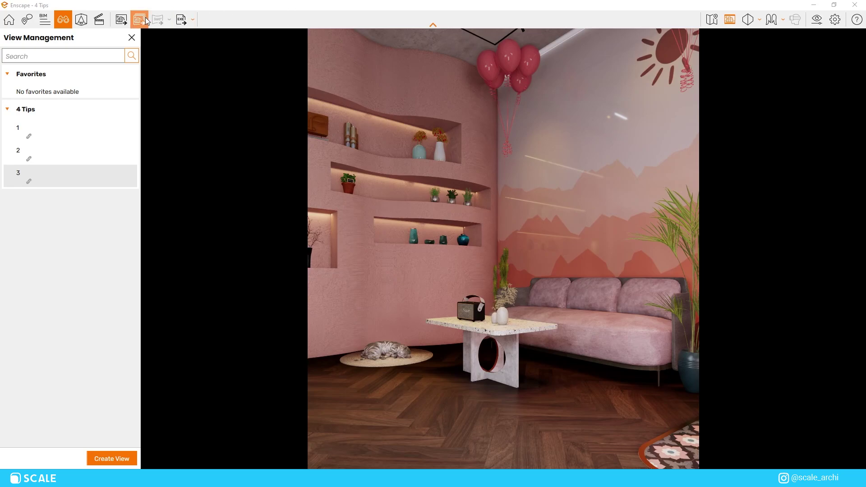
pyautogui.click(120, 24)
pyautogui.click(131, 36)
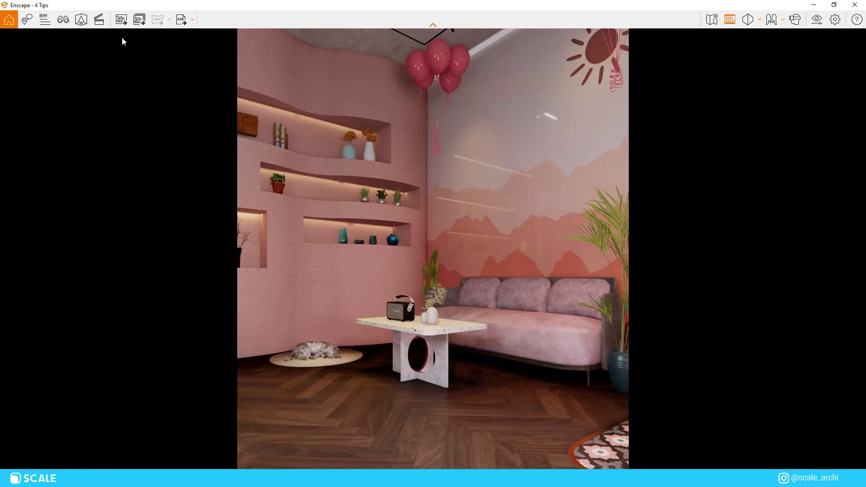
# Start a batch rendering of the saved camera views.
pyautogui.click(139, 21)
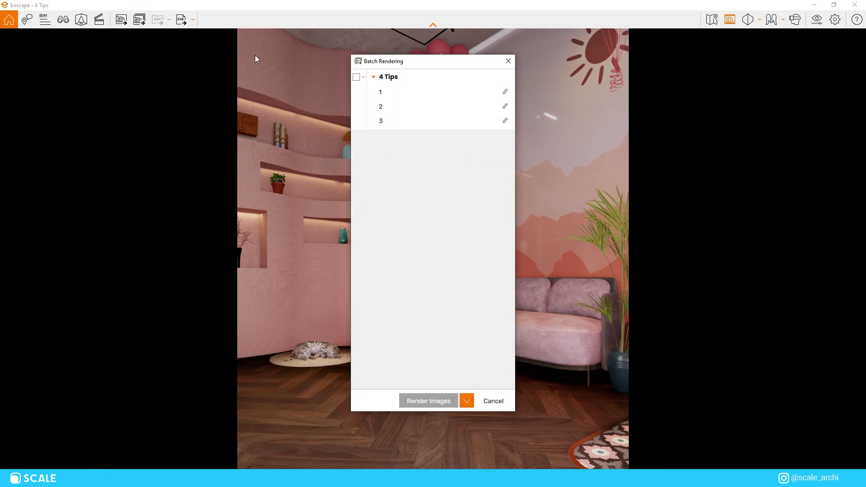
pyautogui.click(356, 106)
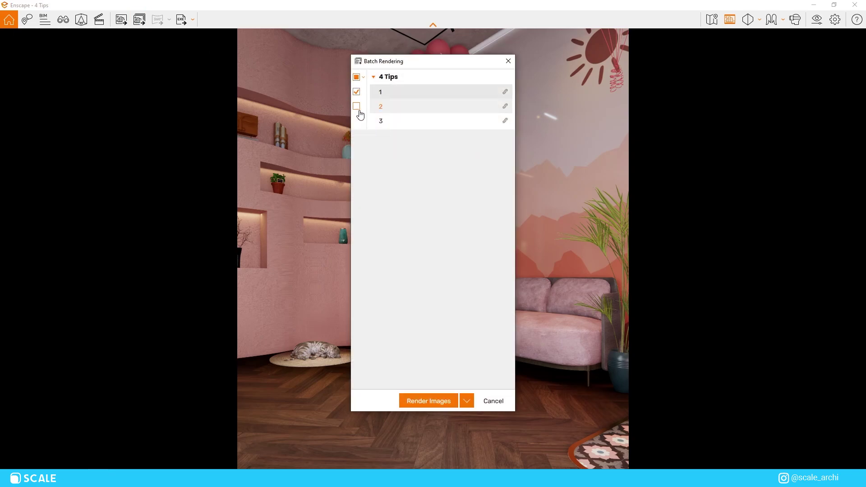
pyautogui.click(452, 401)
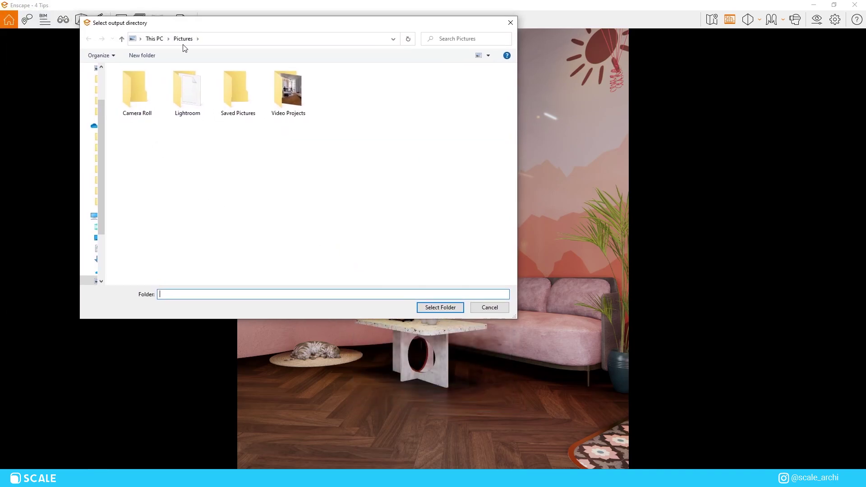
# Create a folder named Workflow Tips and choose it as the output directory for the batch rendering.
pyautogui.rightClick(285, 190)
pyautogui.click(136, 286)
pyautogui.write('Workflow Tips')
pyautogui.press('Return')
pyautogui.click(440, 307)
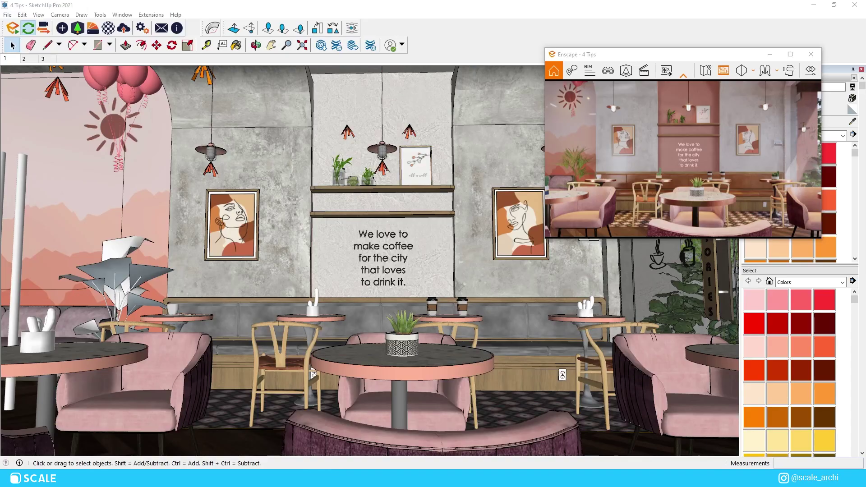
# Move the Enscape window over the SketchUp model, and switch to SketchUp to select and inspect the wall shelves.
pyautogui.moveTo(686, 56); pyautogui.dragTo(846, 114)
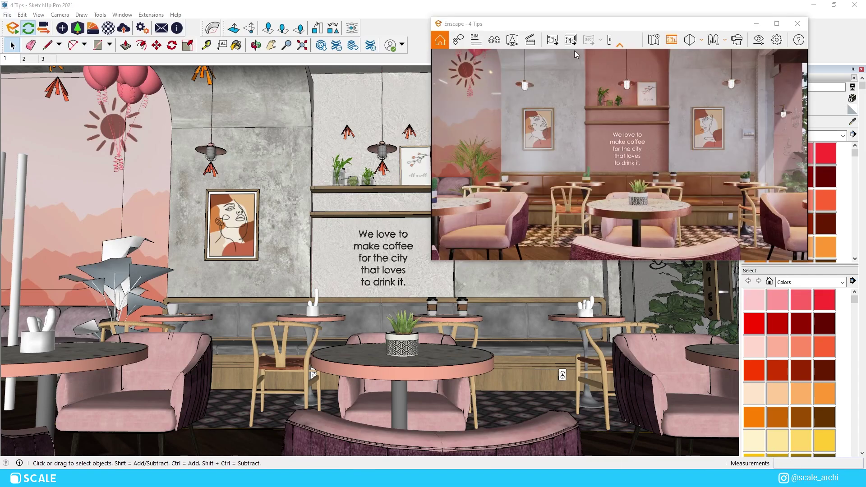
pyautogui.click(390, 197)
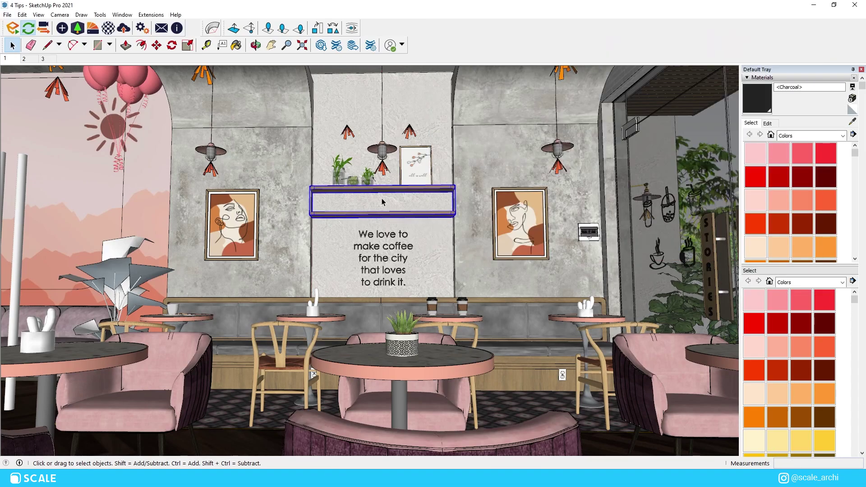
pyautogui.scroll(15, 453, 221)
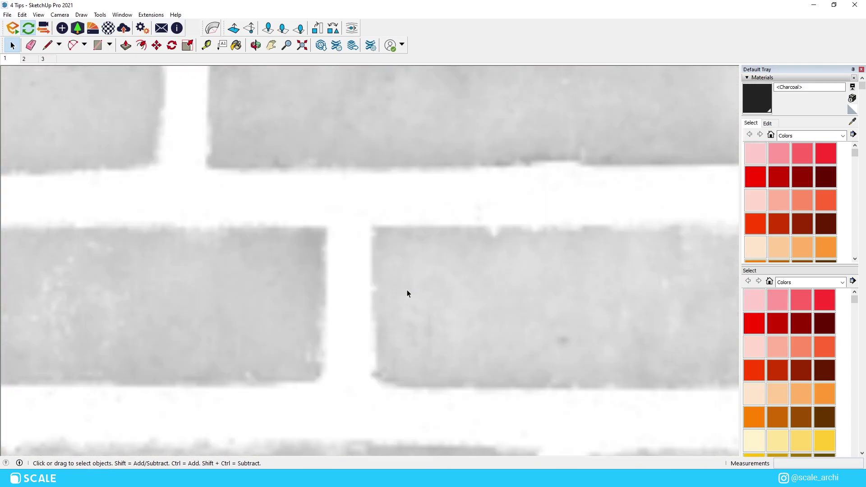
pyautogui.scroll(5, 407, 290)
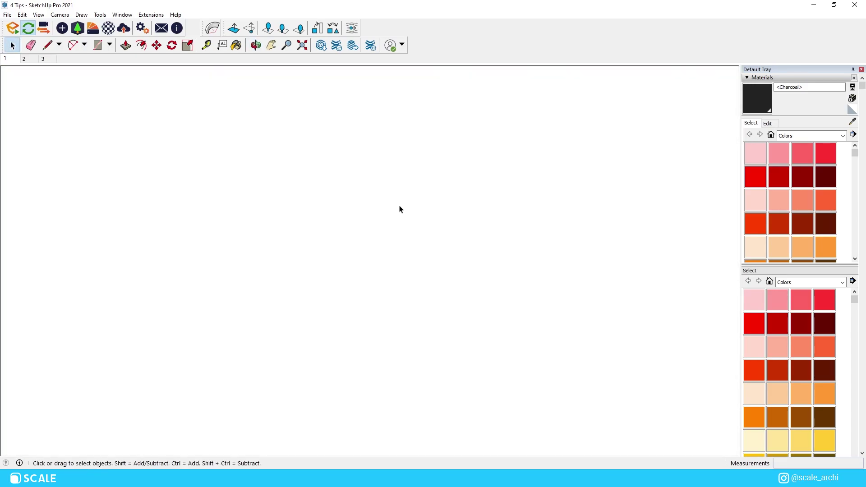
pyautogui.scroll(-5, 402, 191)
pyautogui.scroll(5, 402, 191)
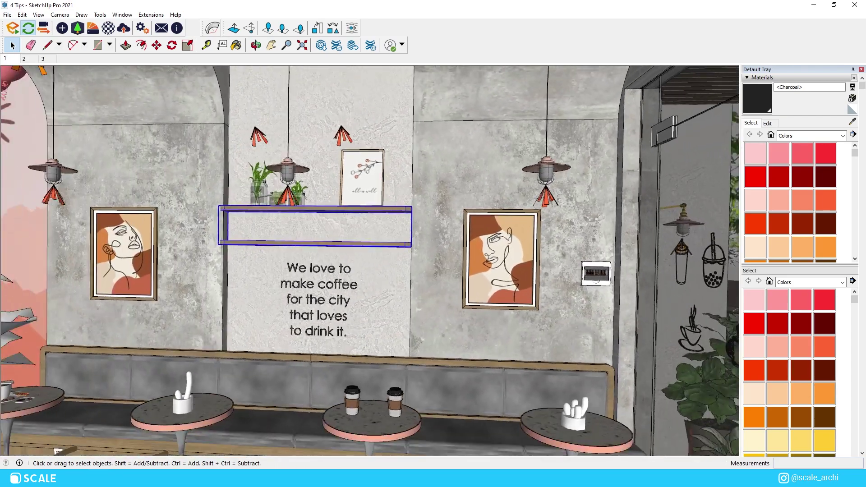
# Bring the Enscape window back in front of SketchUp and reposition it over the model.
pyautogui.click(99, 477)
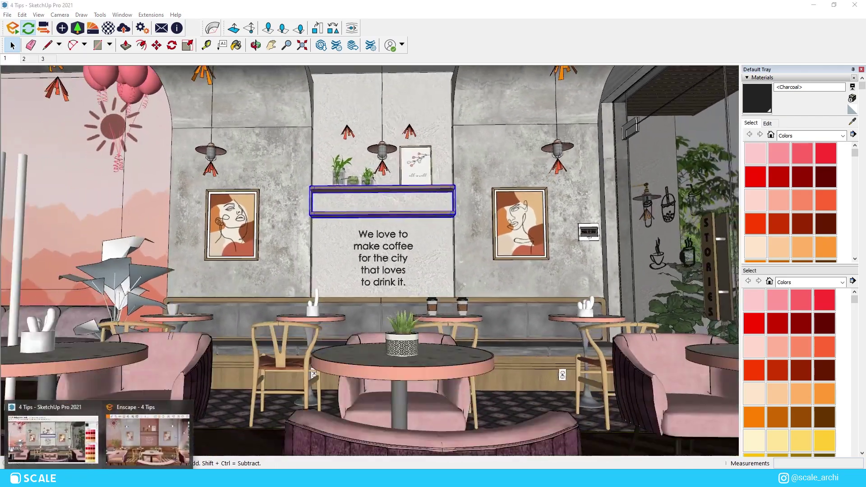
pyautogui.click(149, 440)
pyautogui.moveTo(660, 28); pyautogui.dragTo(589, 37)
pyautogui.moveTo(366, 26); pyautogui.dragTo(412, 30)
# Select the framed picture beside the balloon mural in SketchUp and bring Enscape back over the model to compare both views.
pyautogui.click(253, 203)
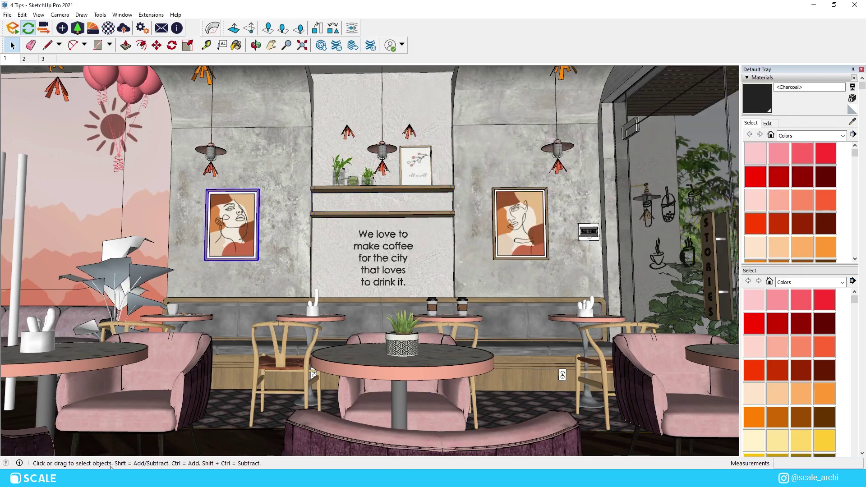
pyautogui.moveTo(118, 462)
pyautogui.click(147, 433)
pyautogui.scroll(6, 551, 326)
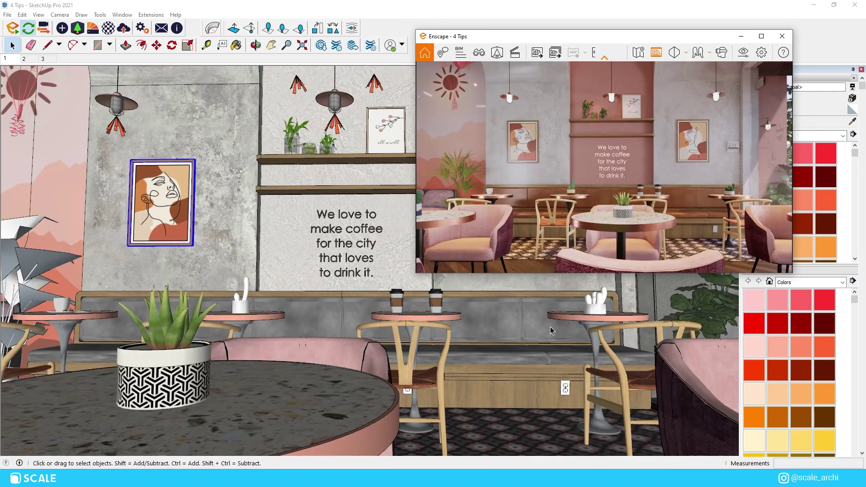
pyautogui.scroll(-5, 551, 326)
# Switch to SketchUp, bring Enscape forward again, and arrange the two windows side by side.
pyautogui.click(269, 313)
pyautogui.moveTo(129, 478)
pyautogui.click(131, 454)
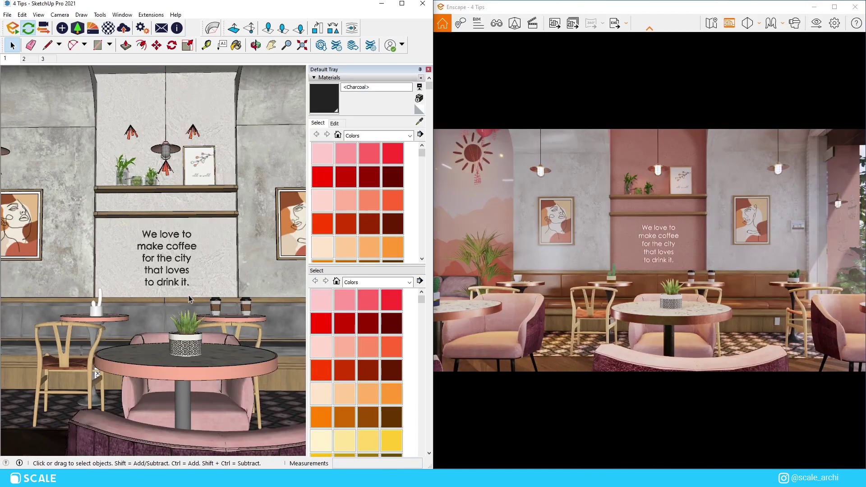
# Zoom in on the café model in SketchUp and toggle Enscape's safe frame off and back on.
pyautogui.scroll(-3, 242, 261)
pyautogui.scroll(4, 237, 262)
pyautogui.moveTo(238, 263); pyautogui.dragTo(198, 291, button='middle')
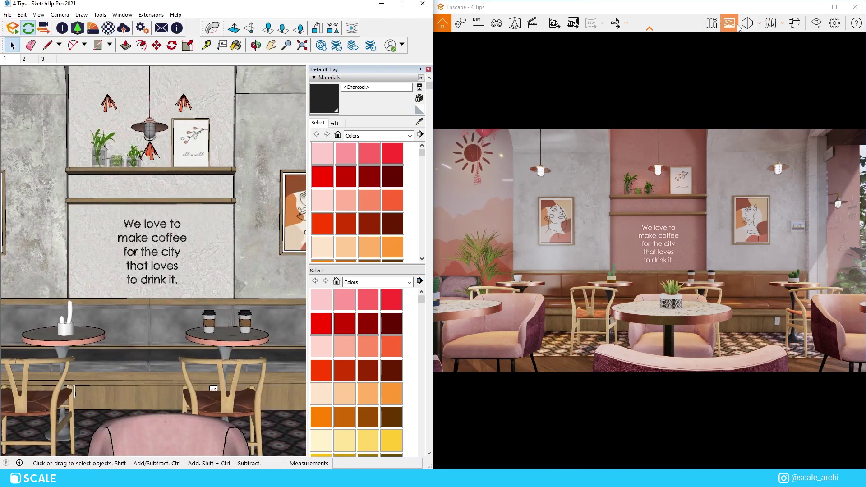
pyautogui.click(736, 25)
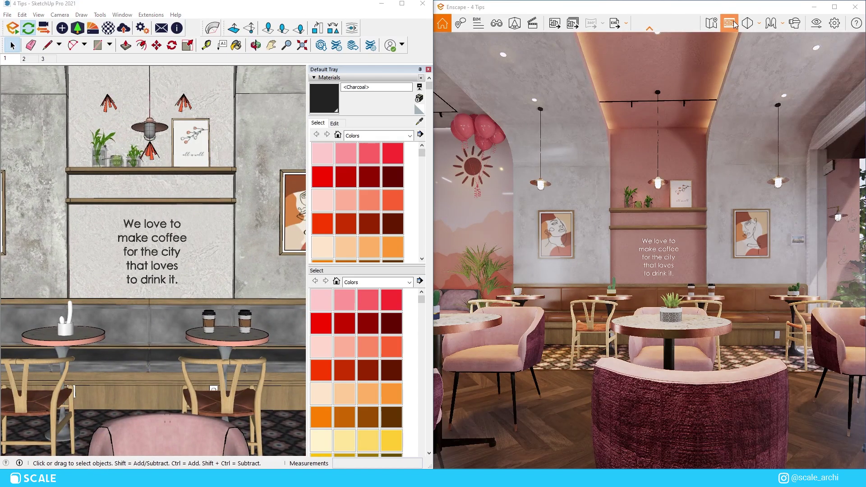
pyautogui.click(735, 25)
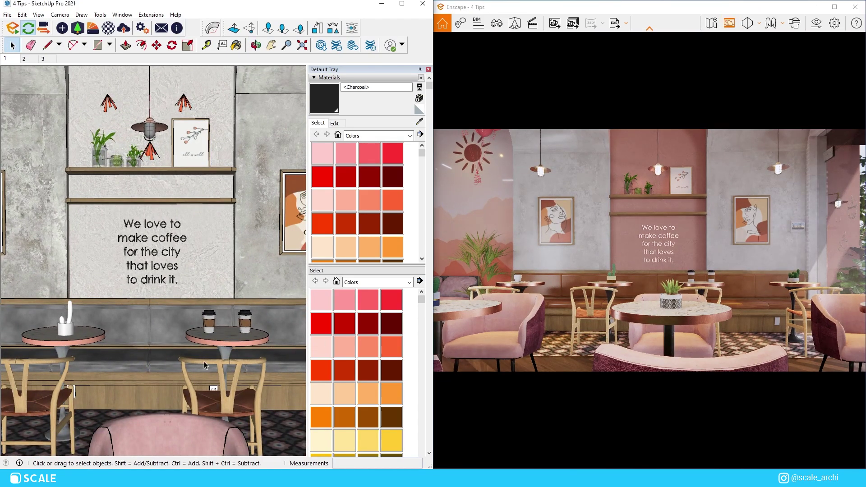
# Examine the bench and café tables in the SketchUp model beside the fixed Enscape render view.
pyautogui.scroll(2, 204, 362)
pyautogui.moveTo(204, 362)
pyautogui.mouseDown(button='middle')
pyautogui.moveTo(154, 366)
pyautogui.moveTo(240, 207)
pyautogui.moveTo(78, 313)
pyautogui.moveTo(170, 288)
pyautogui.mouseUp(button='middle')
pyautogui.scroll(-5, 150, 272)
pyautogui.scroll(3, 81, 317)
pyautogui.scroll(-2, 180, 281)
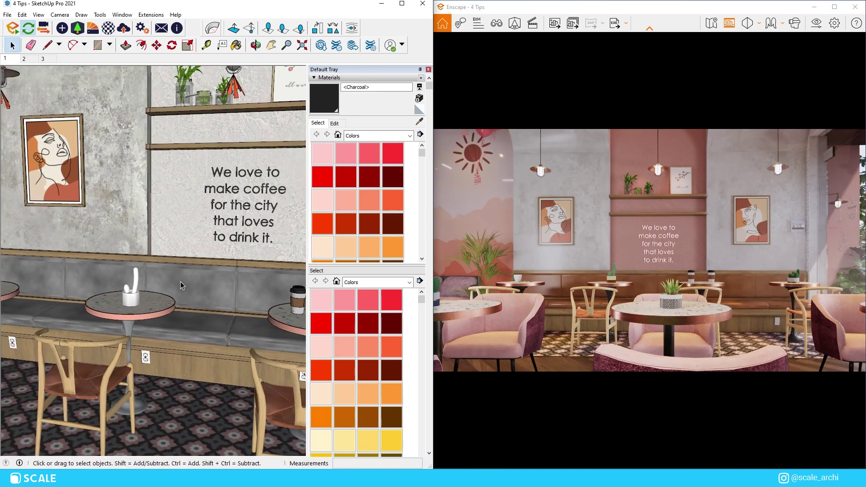
# Restore SketchUp to full size, select the wall bench, and switch between the Enscape window and the SketchUp model.
pyautogui.click(411, 2)
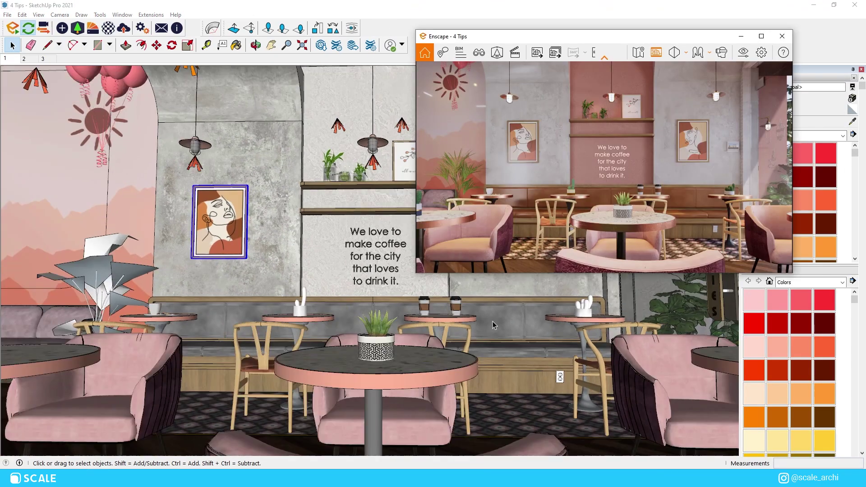
pyautogui.click(318, 308)
pyautogui.moveTo(99, 478)
pyautogui.click(139, 448)
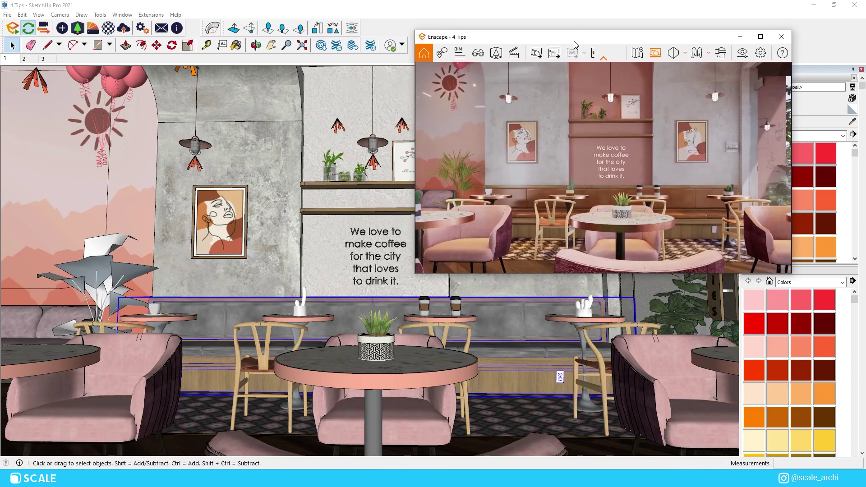
pyautogui.click(356, 306)
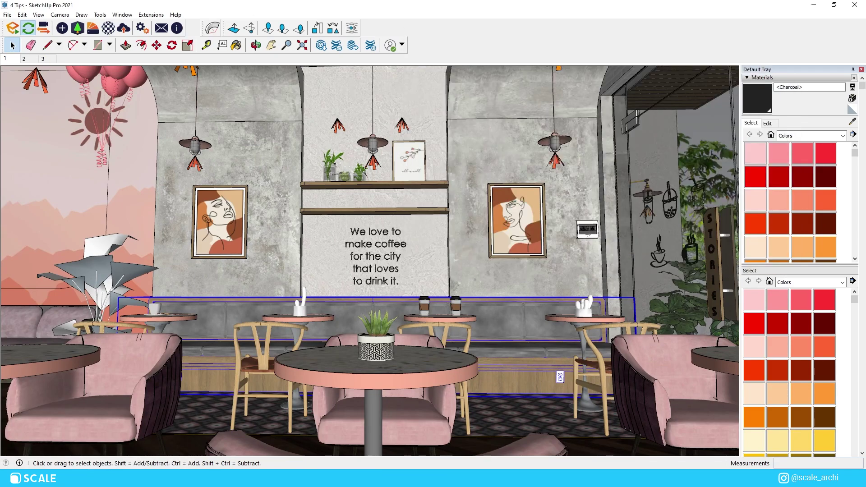
# Bring the Enscape window in front of SketchUp and choose "Enscape - 4 Tips" in the tray utility's window list.
pyautogui.moveTo(100, 478)
pyautogui.click(149, 435)
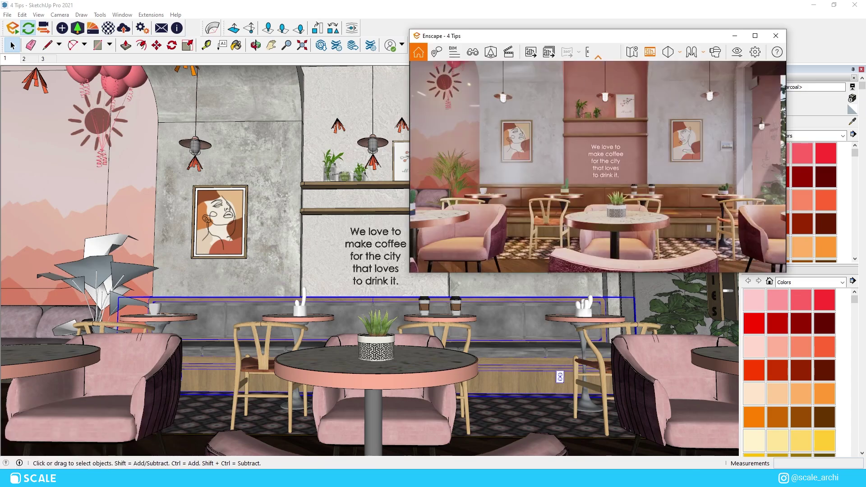
pyautogui.click(753, 479)
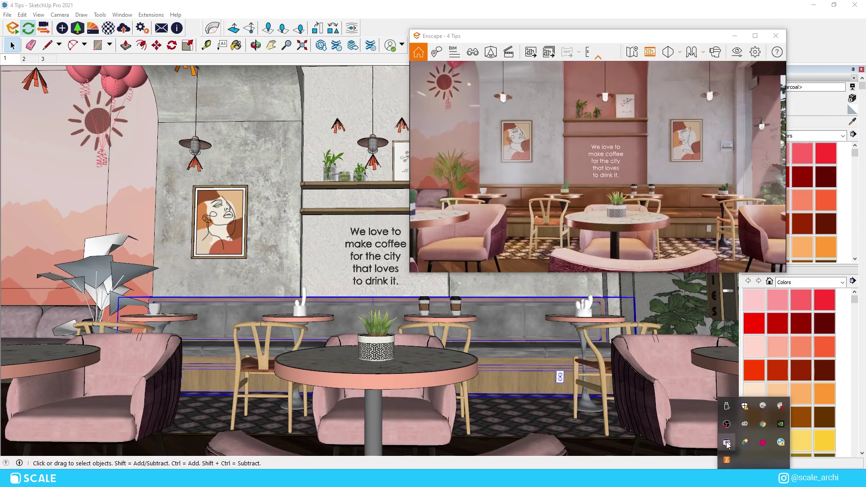
pyautogui.rightClick(726, 443)
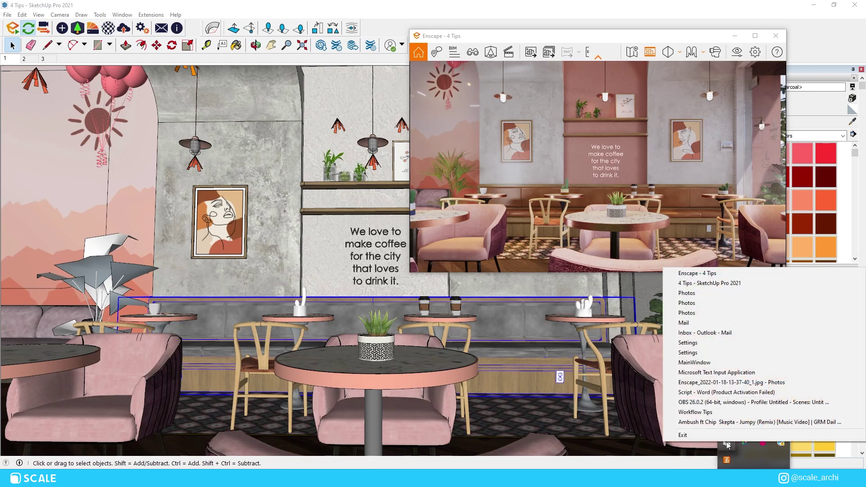
pyautogui.click(708, 274)
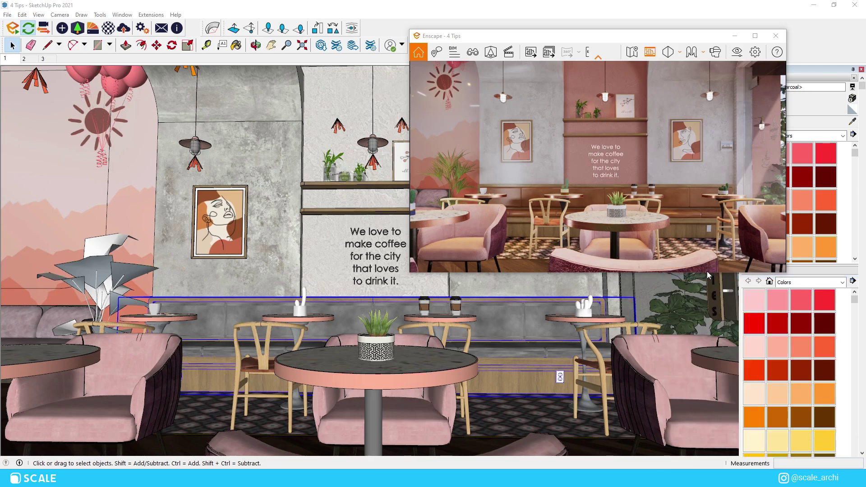
pyautogui.moveTo(529, 38); pyautogui.dragTo(535, 38)
# Select the wall panel behind the coffee lettering in the SketchUp model for a close-up view.
pyautogui.click(394, 220)
pyautogui.scroll(2, 299, 370)
pyautogui.scroll(-3, 298, 369)
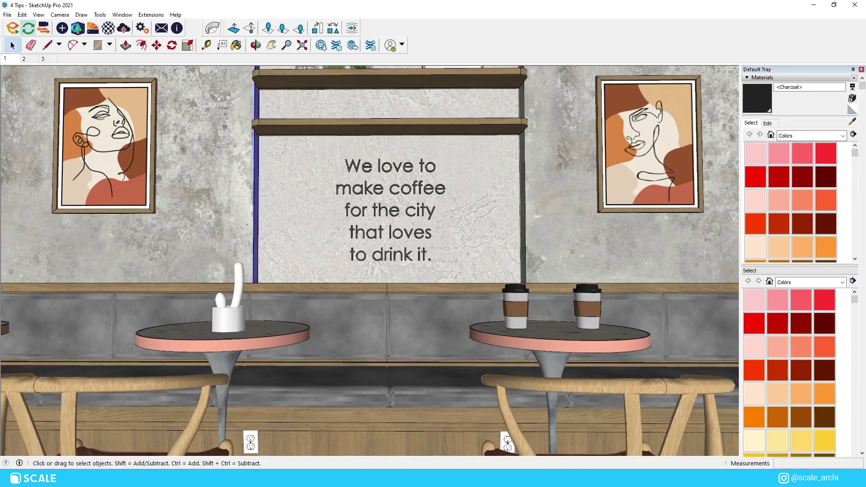
# Open the Enscape Asset Library and mark a set of books in the Accessories category as a favorite.
pyautogui.click(77, 28)
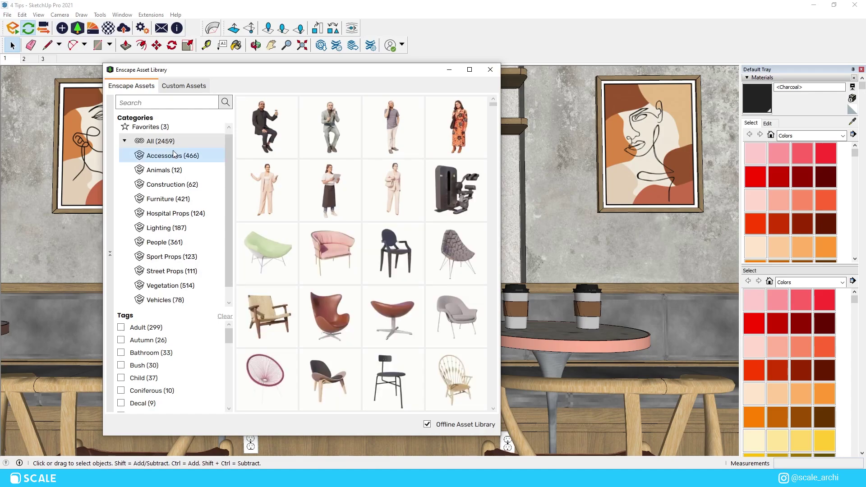
pyautogui.click(175, 155)
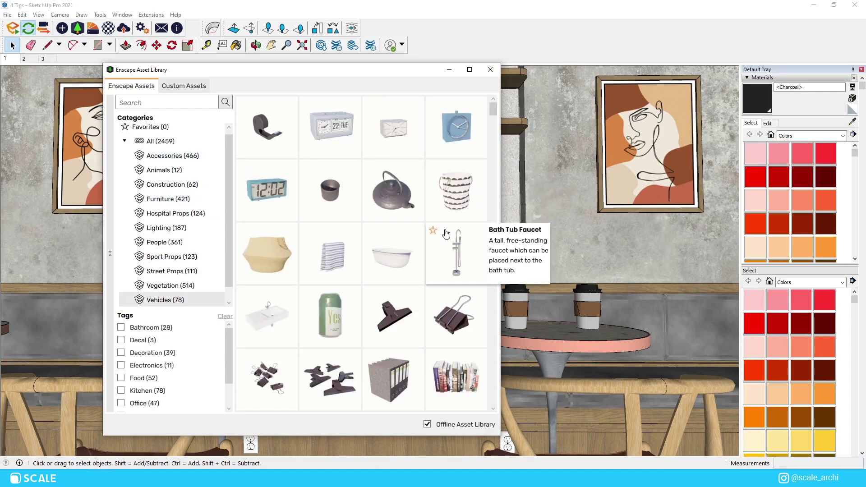
pyautogui.scroll(-3, 446, 234)
pyautogui.scroll(-2, 429, 276)
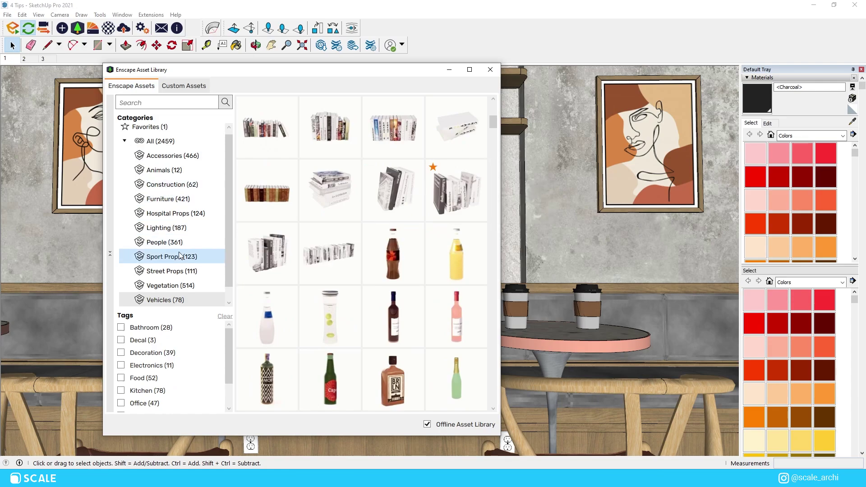
# Mark Ceiling Lamp 06 in the Lighting category as a favorite and look through the other lamps.
pyautogui.click(174, 231)
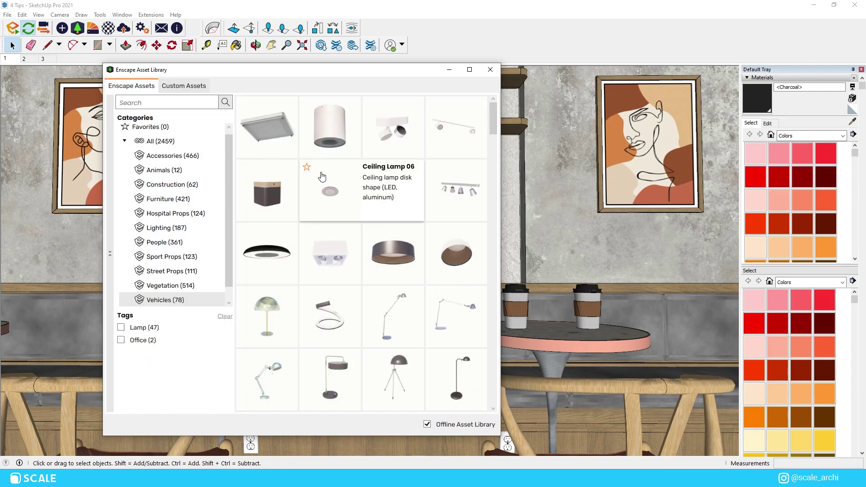
pyautogui.click(307, 169)
pyautogui.scroll(-3, 352, 271)
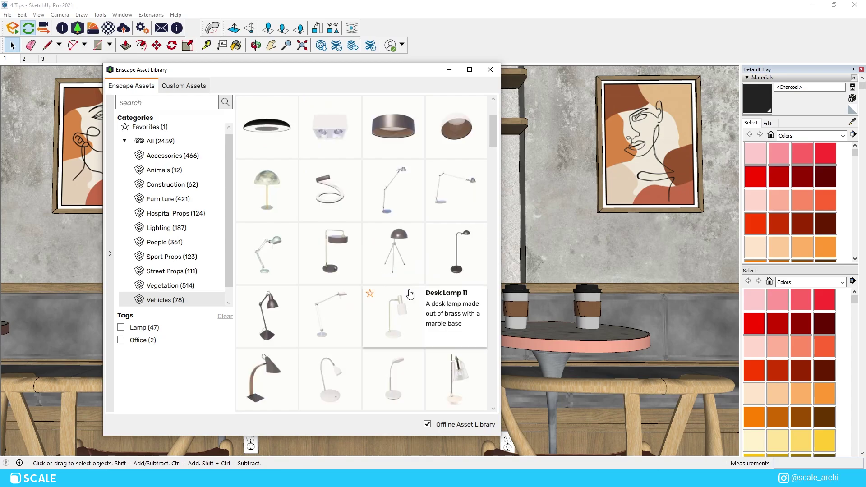
pyautogui.moveTo(285, 299)
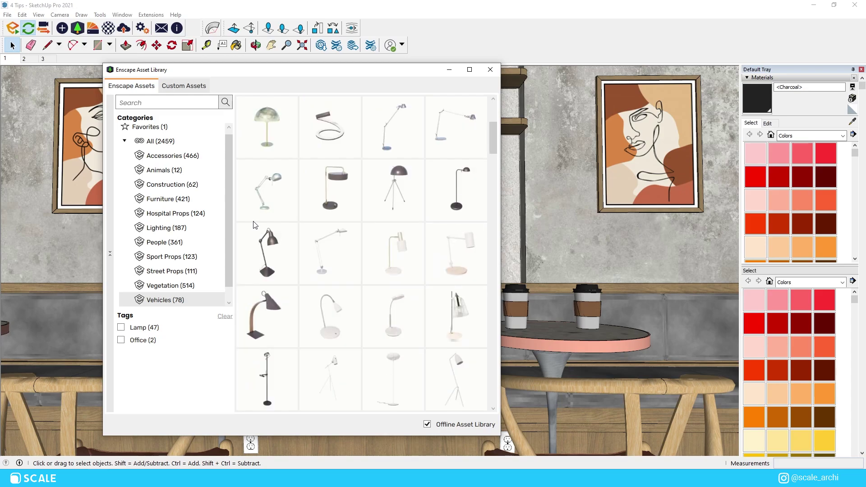
pyautogui.scroll(-3, 422, 266)
pyautogui.scroll(-1, 181, 215)
# Browse the Furniture category and filter the assets by the Outdoorfurniture tag.
pyautogui.click(168, 189)
pyautogui.moveTo(378, 231)
pyautogui.scroll(-2, 378, 231)
pyautogui.scroll(2, 354, 294)
pyautogui.scroll(-1, 306, 263)
pyautogui.scroll(-2, 456, 253)
pyautogui.scroll(-2, 392, 312)
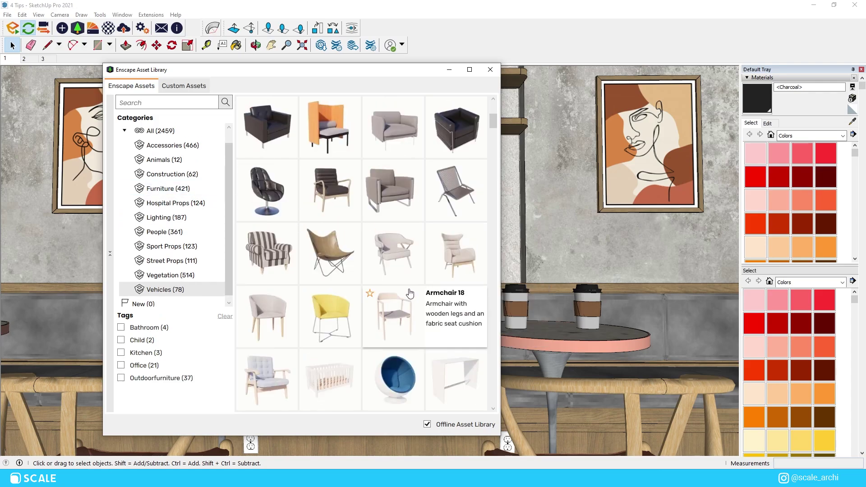
pyautogui.click(121, 378)
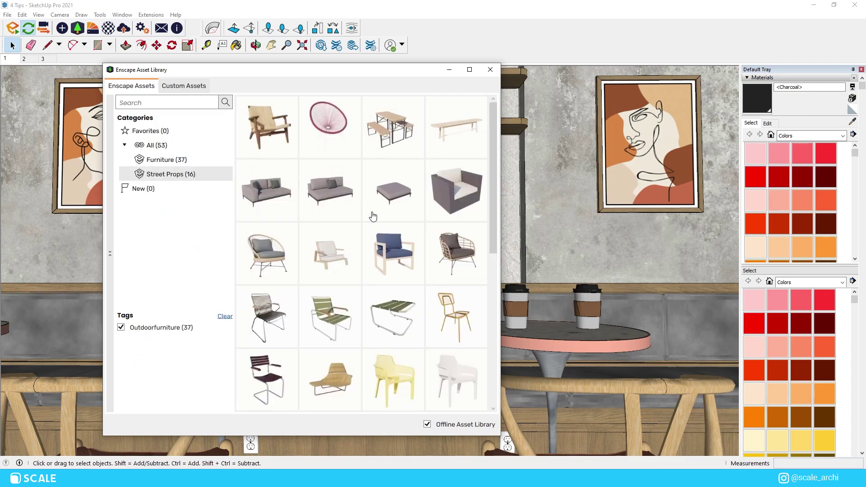
pyautogui.scroll(-1, 370, 221)
pyautogui.click(455, 129)
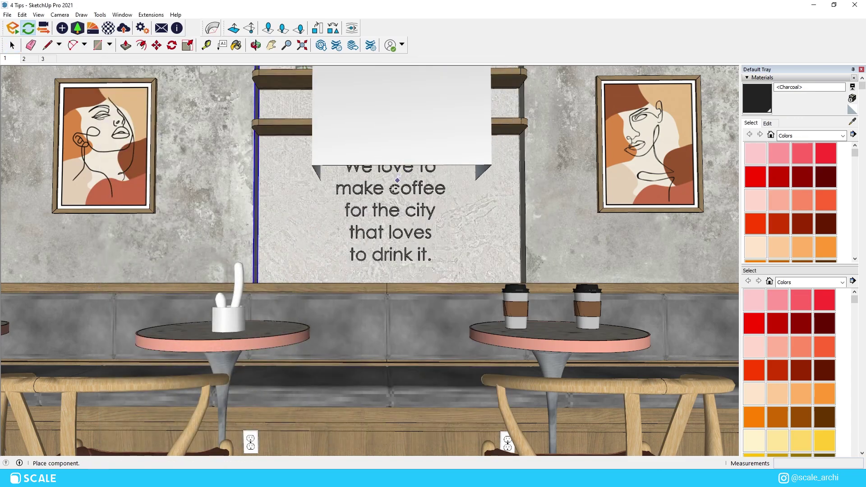
pyautogui.press('Escape')
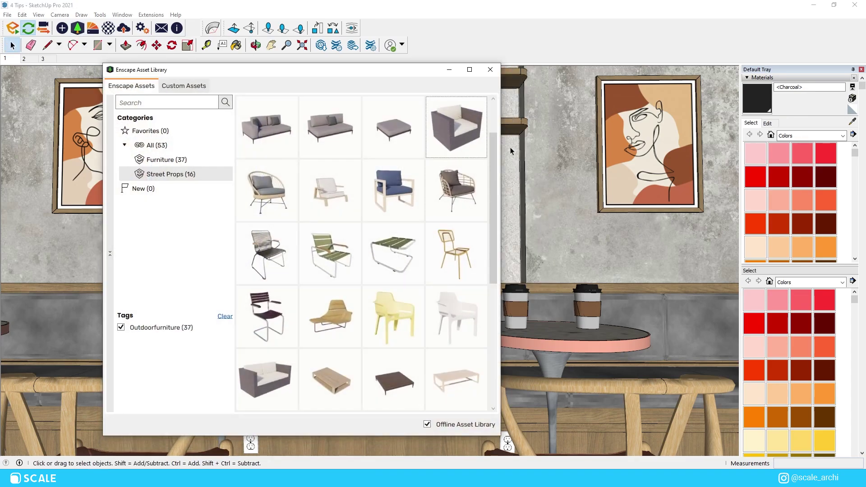
# Mark the grey sofa with white cushions, the wooden pallet table and the dark cushioned sofa as favorites, then close the asset library.
pyautogui.scroll(-1, 290, 288)
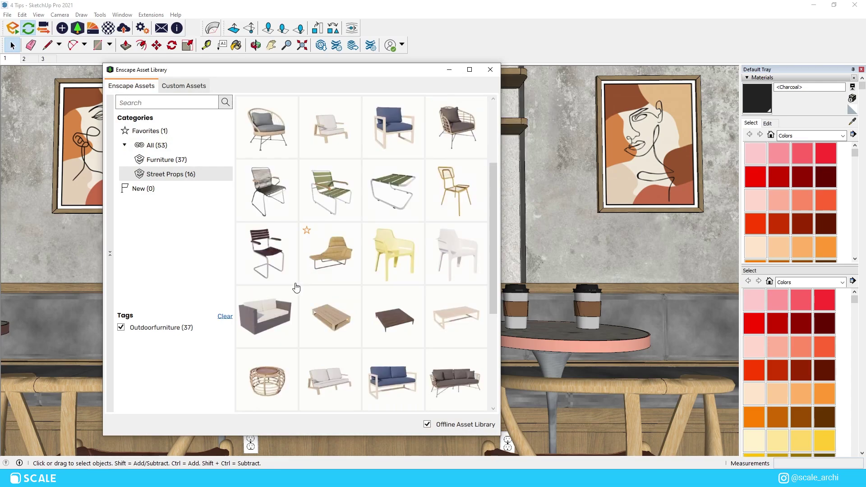
pyautogui.click(244, 294)
pyautogui.click(307, 294)
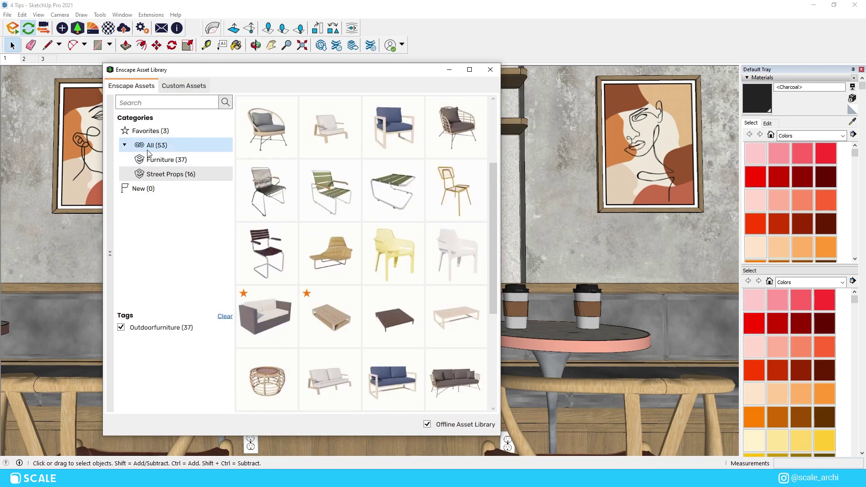
pyautogui.scroll(-2, 451, 293)
pyautogui.click(433, 230)
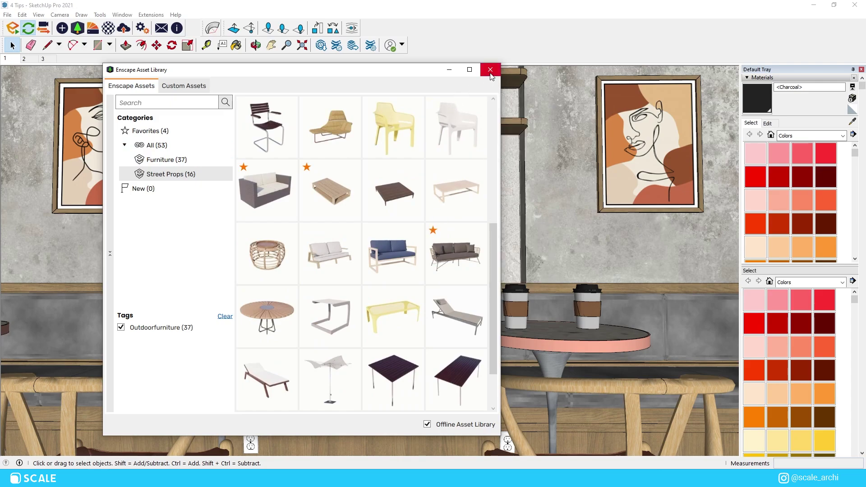
pyautogui.click(491, 70)
# Open the Enscape Material Library and mark Brick 01 and Plaster 02 as favorites.
pyautogui.click(98, 31)
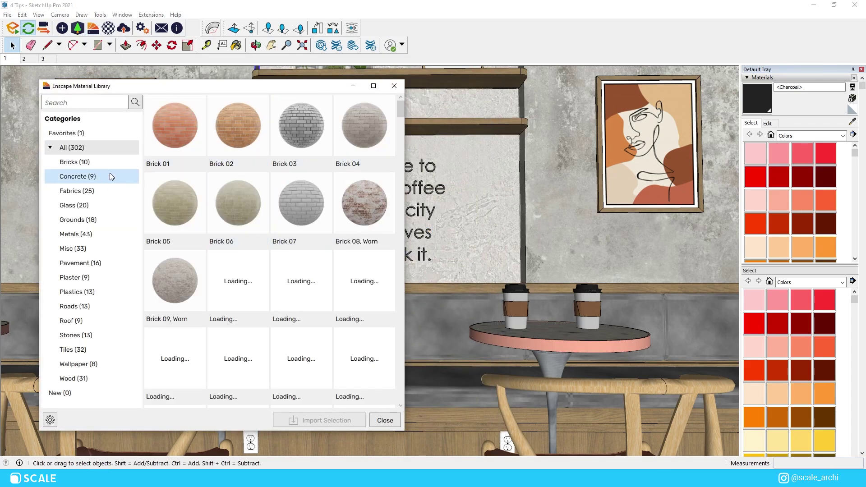
pyautogui.click(90, 162)
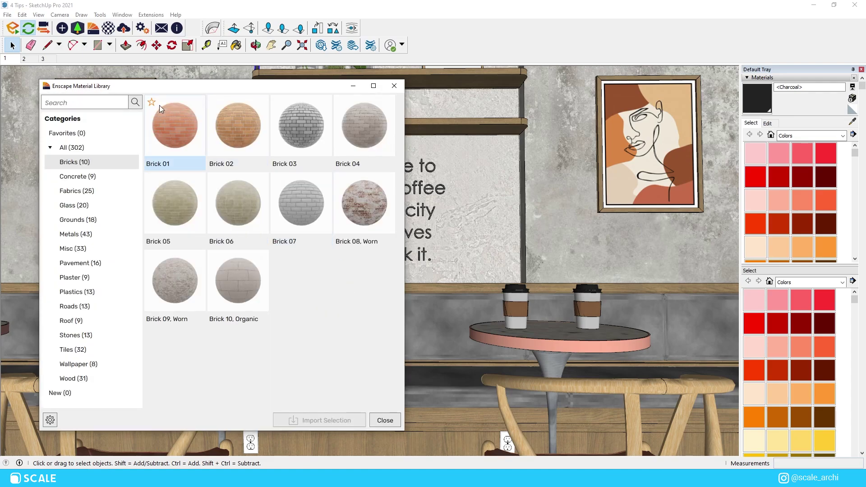
pyautogui.click(152, 102)
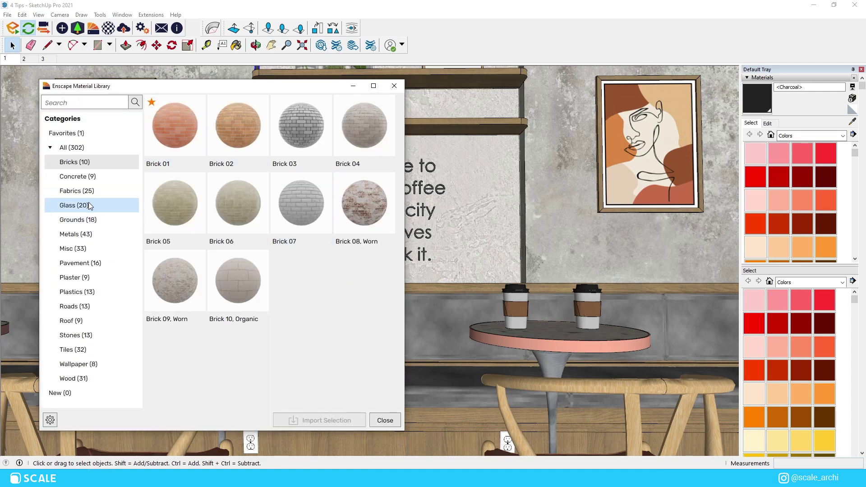
pyautogui.click(87, 181)
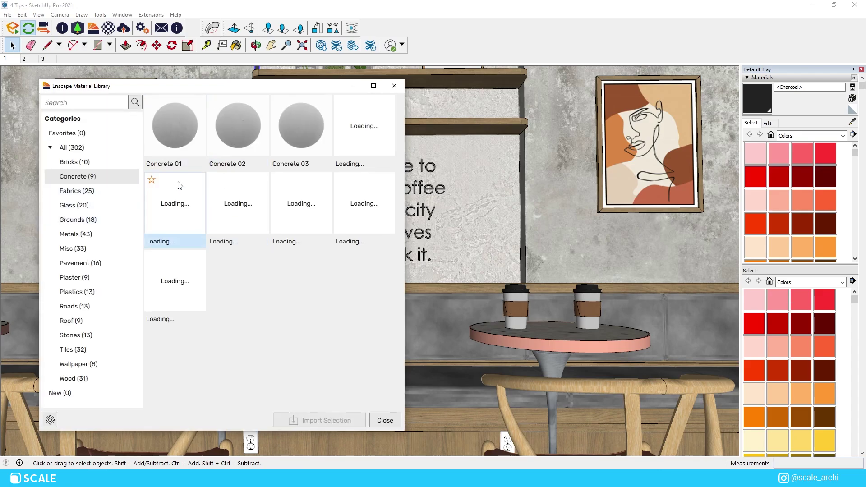
pyautogui.click(105, 278)
pyautogui.click(216, 103)
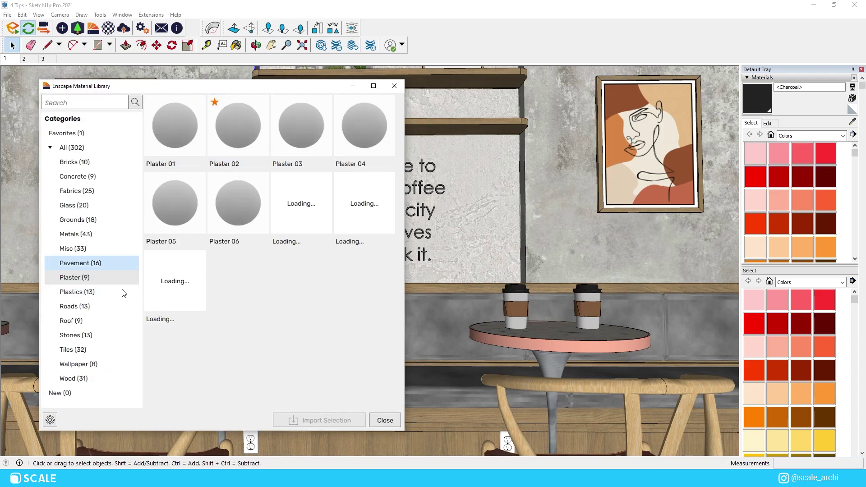
# Mark Tiles 03 in the Tiles category as a favorite and display the Wood materials.
pyautogui.click(83, 322)
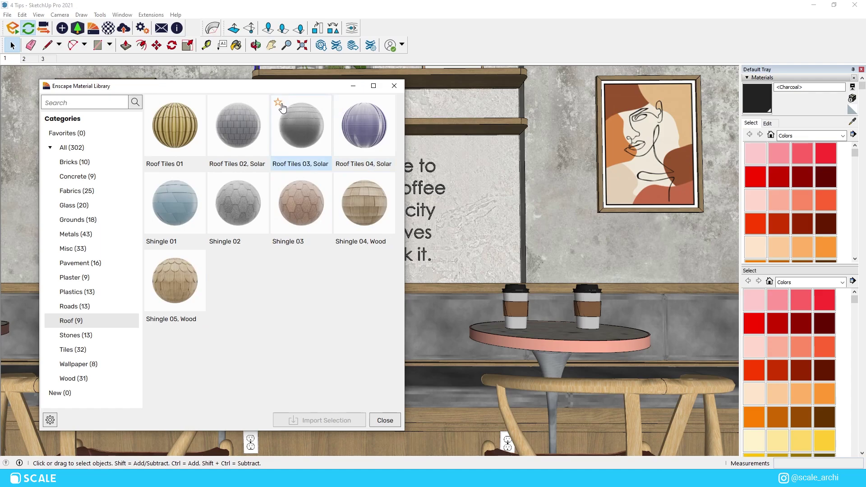
pyautogui.click(80, 351)
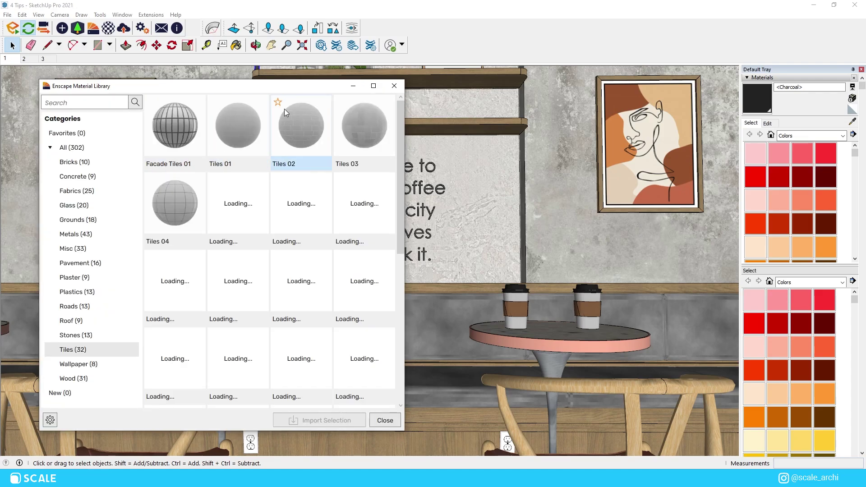
pyautogui.click(341, 102)
pyautogui.click(100, 363)
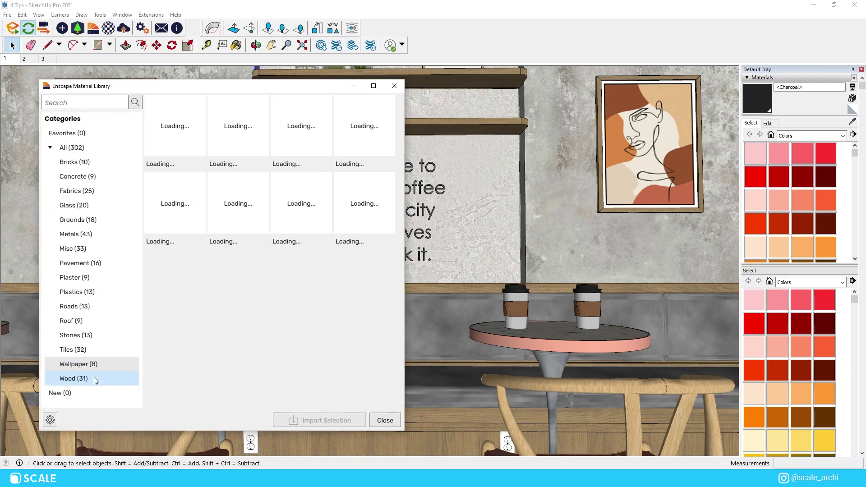
pyautogui.click(94, 377)
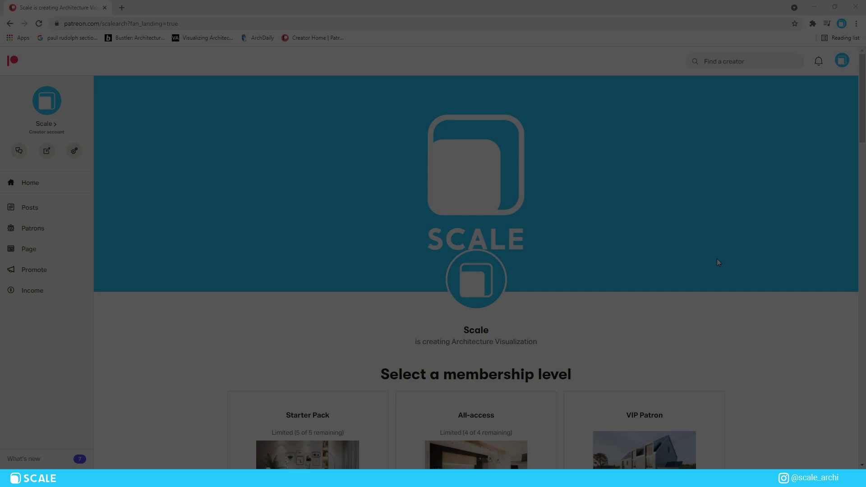
# Switch to Scale's Patreon page in the browser and examine the membership levels.
pyautogui.scroll(-4, 717, 259)
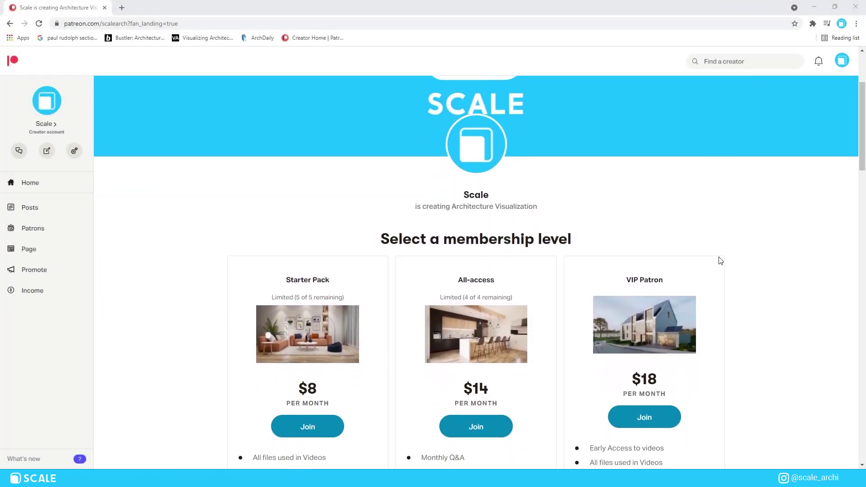
pyautogui.scroll(-1, 721, 260)
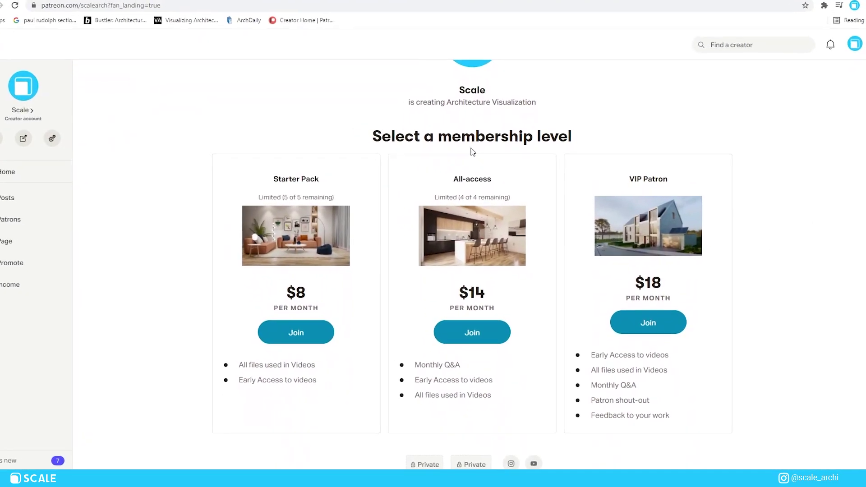